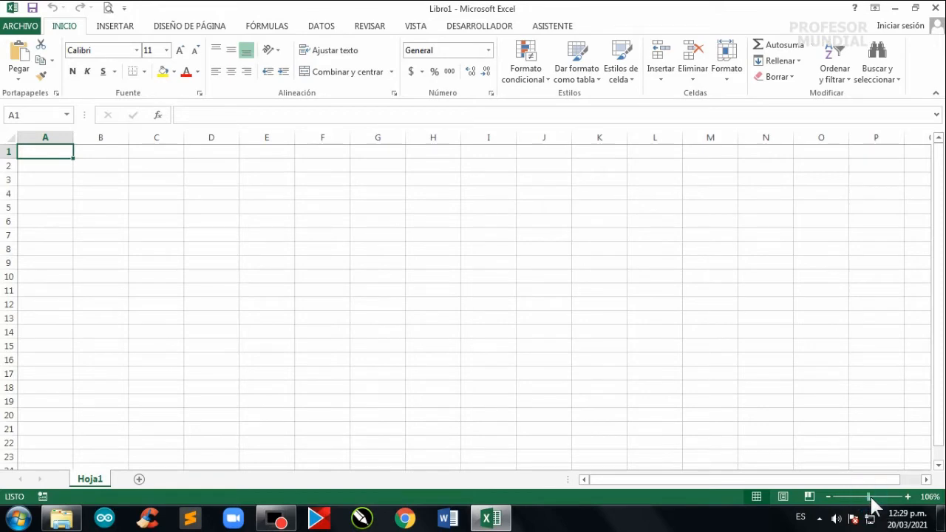
Enlarge the worksheet view to 220% zoom
{"action": "mouse_move", "coordinate": [869, 497]}
{"action": "left_mouse_down"}
{"action": "mouse_move", "coordinate": [889, 497]}
{"action": "mouse_move", "coordinate": [880, 497]}
{"action": "left_mouse_up"}
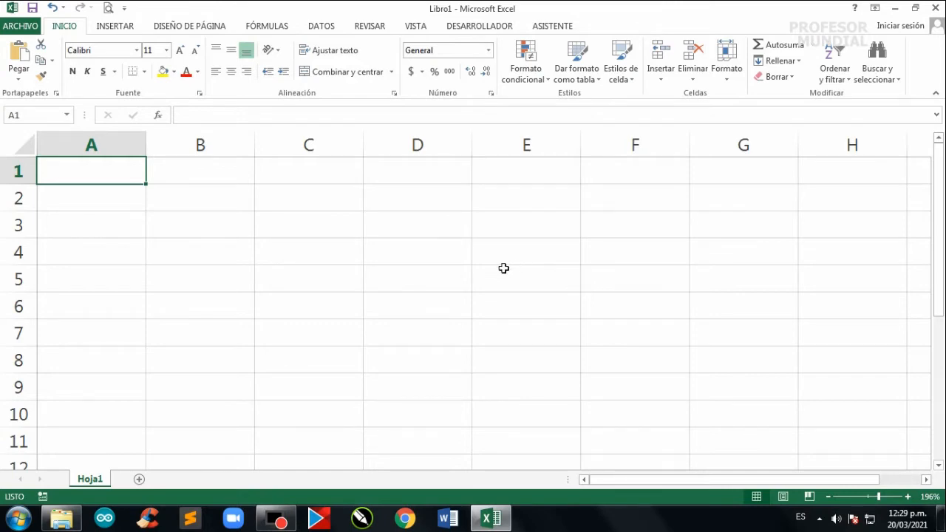
{"action": "scroll", "coordinate": [503, 268], "scroll_direction": "down", "scroll_amount": 5, "text": "ctrl"}
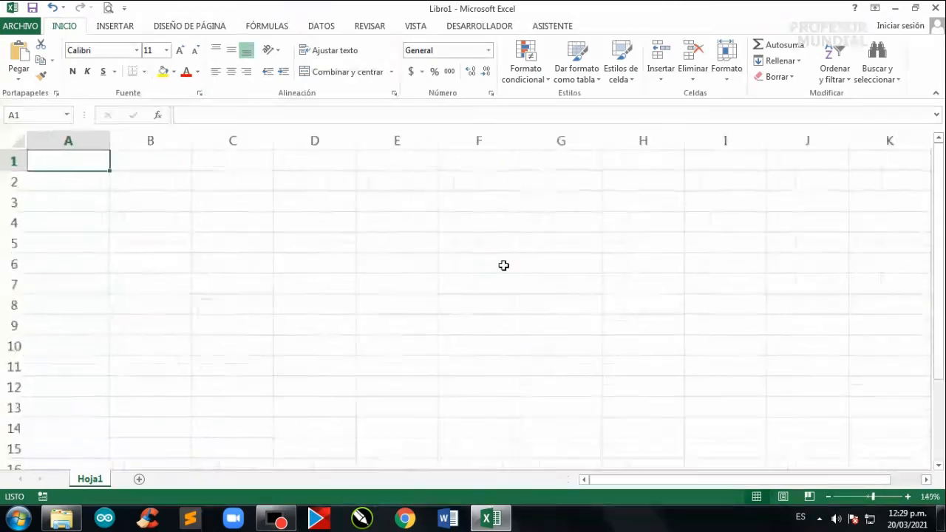
{"action": "scroll", "coordinate": [503, 266], "scroll_direction": "up", "scroll_amount": 3, "text": "ctrl"}
{"action": "scroll", "coordinate": [503, 265], "scroll_direction": "down", "scroll_amount": 3, "text": "ctrl"}
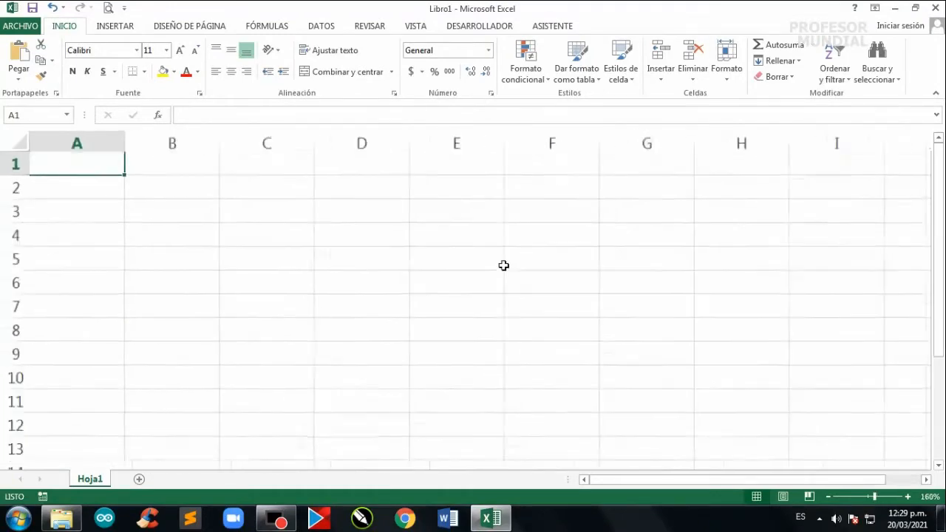
{"action": "scroll", "coordinate": [503, 265], "scroll_direction": "up", "scroll_amount": 5, "text": "ctrl"}
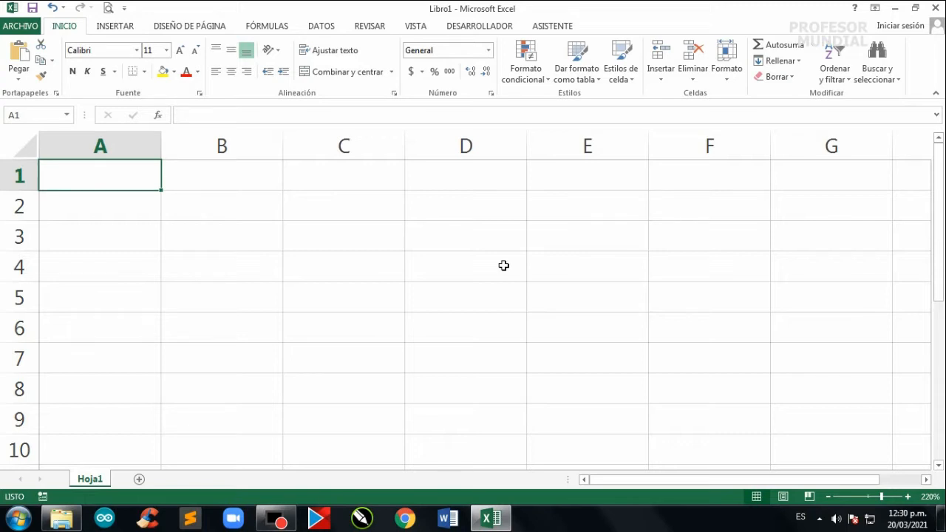
{"action": "left_click", "coordinate": [357, 205]}
{"action": "left_click", "coordinate": [435, 202]}
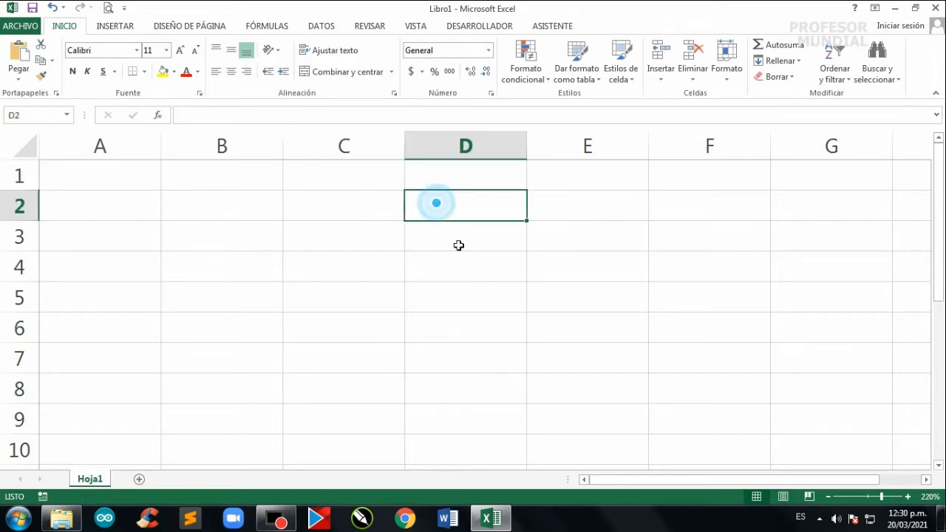
{"action": "left_click", "coordinate": [458, 244]}
{"action": "left_click", "coordinate": [348, 236]}
{"action": "left_click", "coordinate": [233, 237]}
{"action": "left_click", "coordinate": [224, 199]}
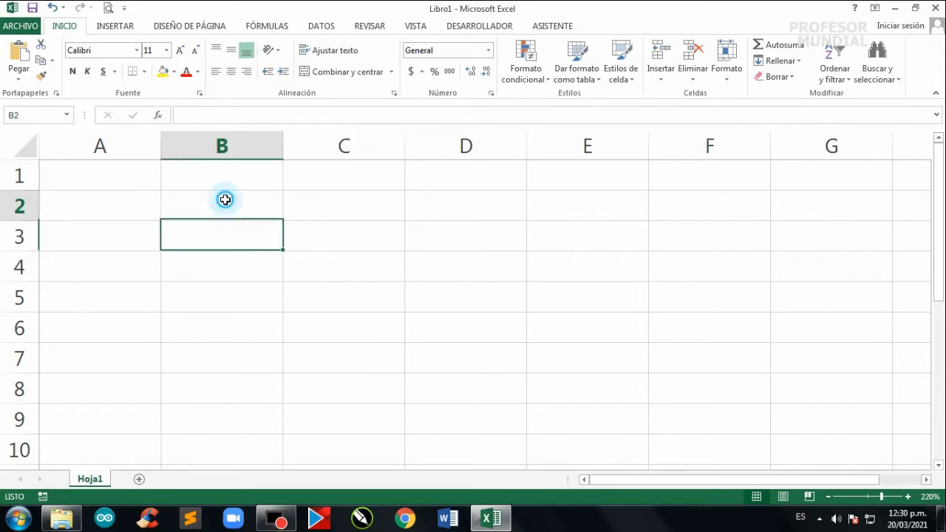
{"action": "left_click", "coordinate": [315, 228]}
{"action": "left_click", "coordinate": [338, 208]}
{"action": "left_click", "coordinate": [442, 230]}
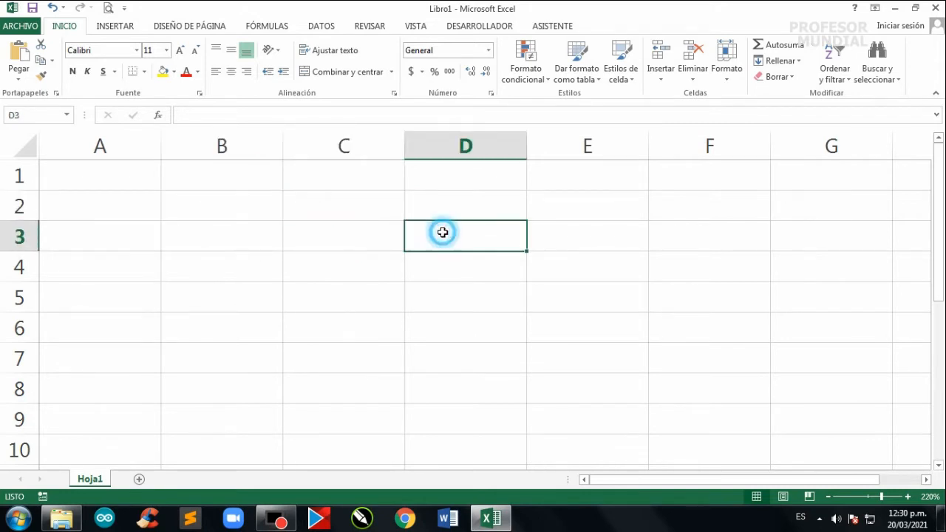
{"action": "left_click", "coordinate": [340, 262]}
{"action": "left_click", "coordinate": [255, 237]}
{"action": "left_click", "coordinate": [334, 237]}
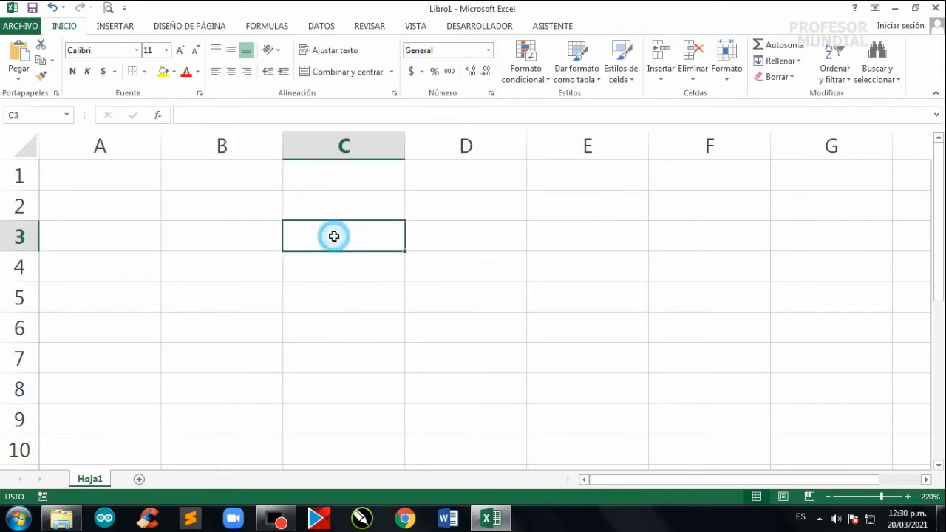
{"action": "left_click", "coordinate": [334, 263]}
{"action": "left_click", "coordinate": [332, 237]}
{"action": "left_click", "coordinate": [452, 237]}
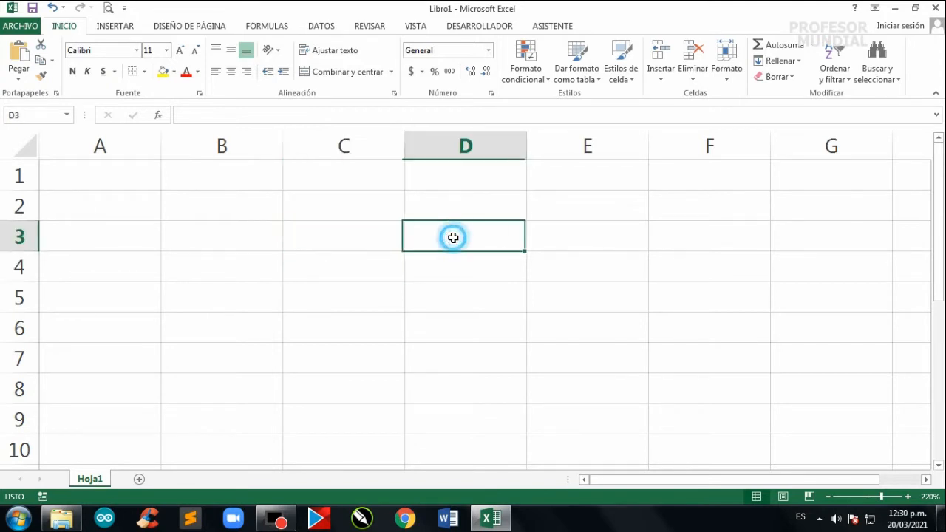
{"action": "left_click", "coordinate": [221, 235]}
{"action": "left_click", "coordinate": [227, 262]}
{"action": "left_click", "coordinate": [264, 321]}
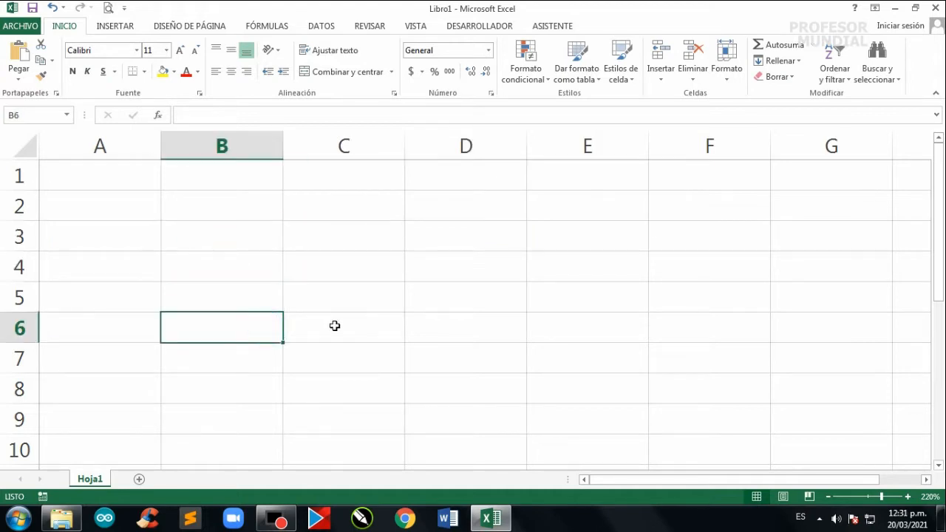
{"action": "left_click", "coordinate": [339, 325]}
{"action": "left_click", "coordinate": [343, 265]}
{"action": "left_click", "coordinate": [248, 221]}
Enter the text NOMBRE in cell B2
{"action": "left_click", "coordinate": [240, 204]}
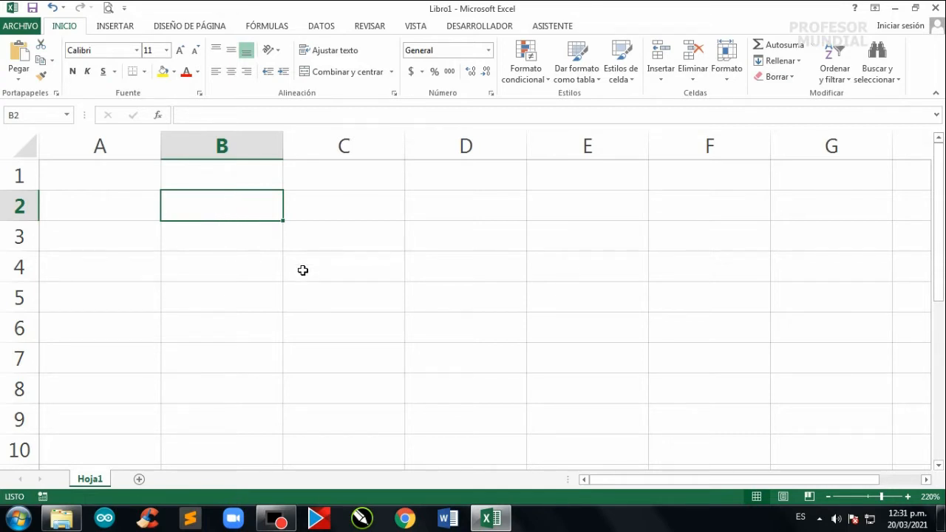
{"action": "type", "text": "NOMBRE"}
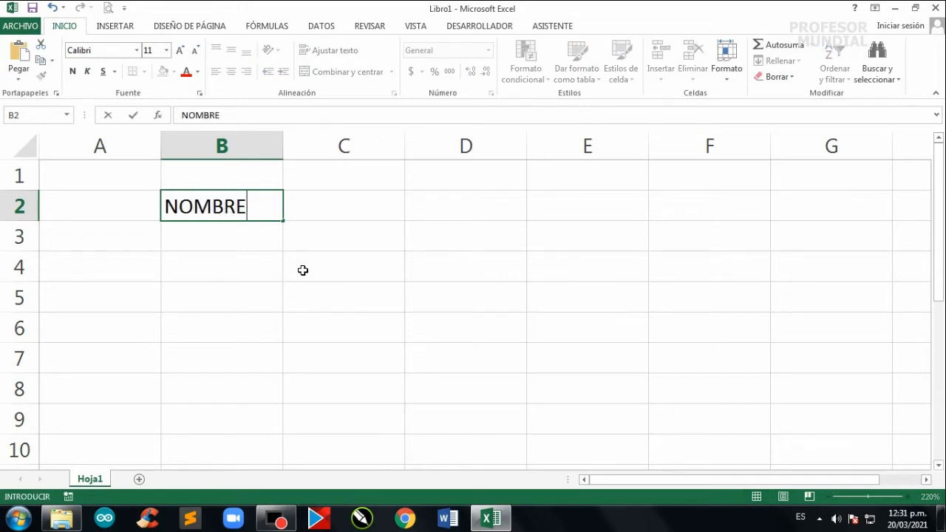
{"action": "left_click", "coordinate": [241, 226]}
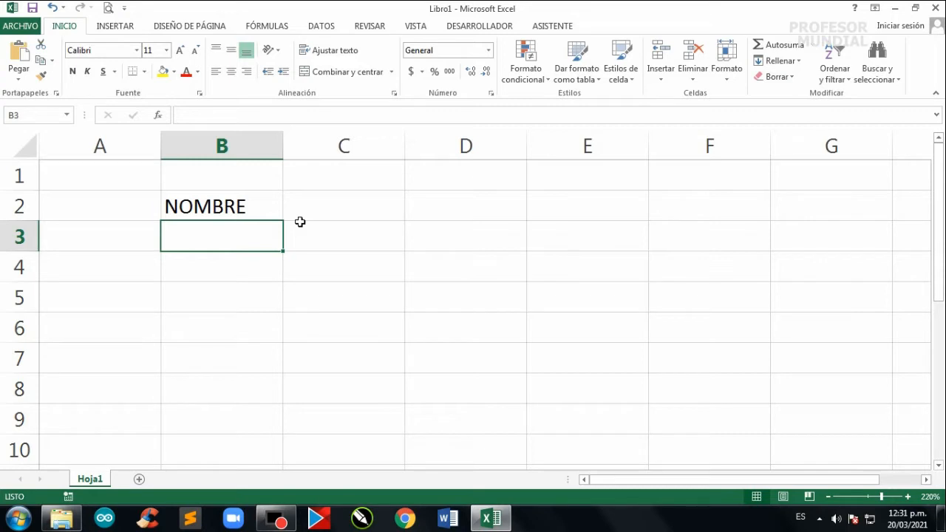
Edit the text in cell B2 by appending an S and deleting it again
{"action": "left_click", "coordinate": [239, 206]}
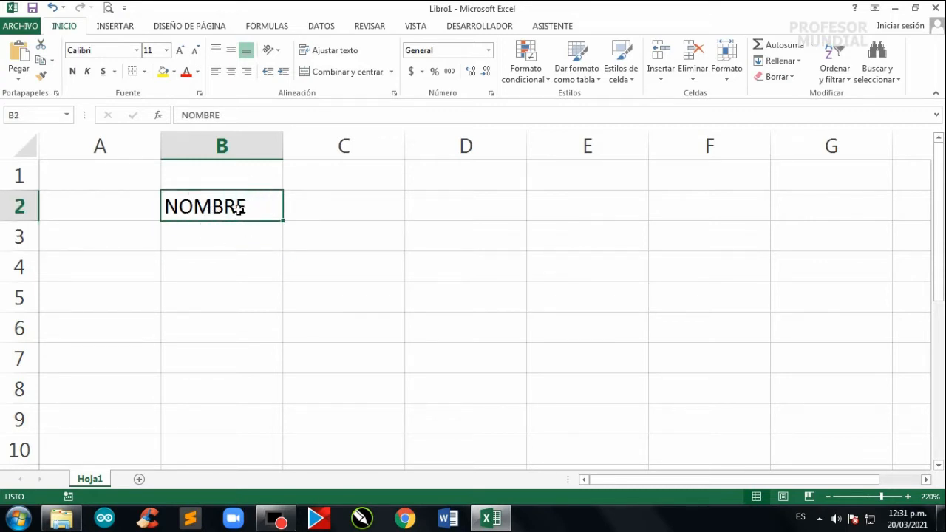
{"action": "key", "text": "F2"}
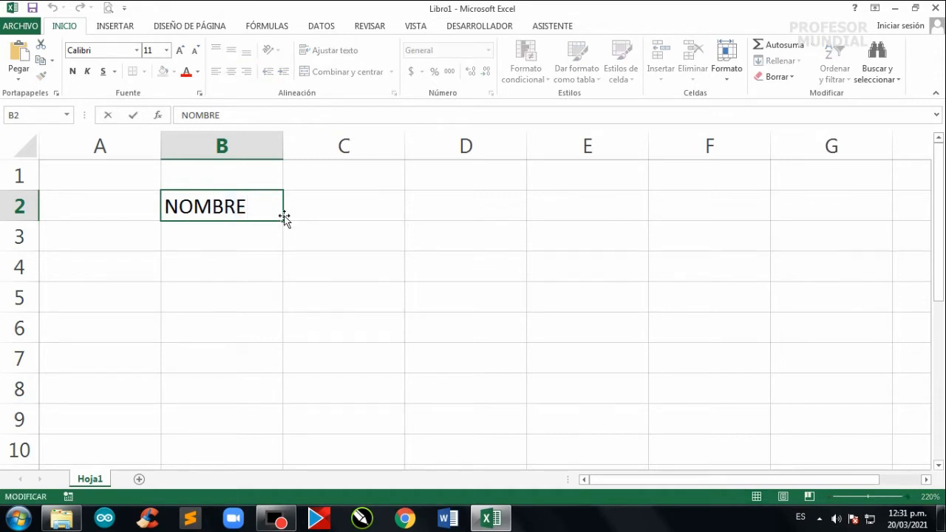
{"action": "type", "text": "S"}
{"action": "key", "text": "BackSpace"}
{"action": "key", "text": "Return"}
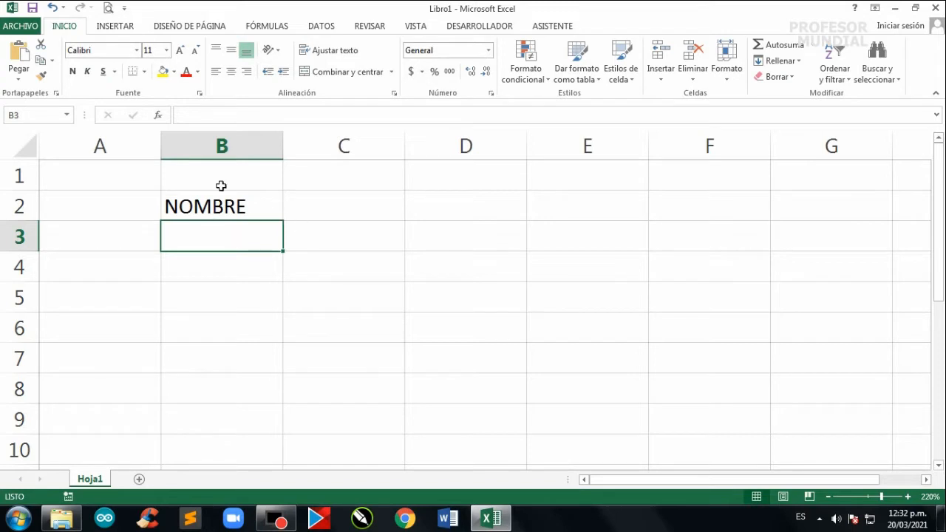
{"action": "double_click", "coordinate": [210, 237]}
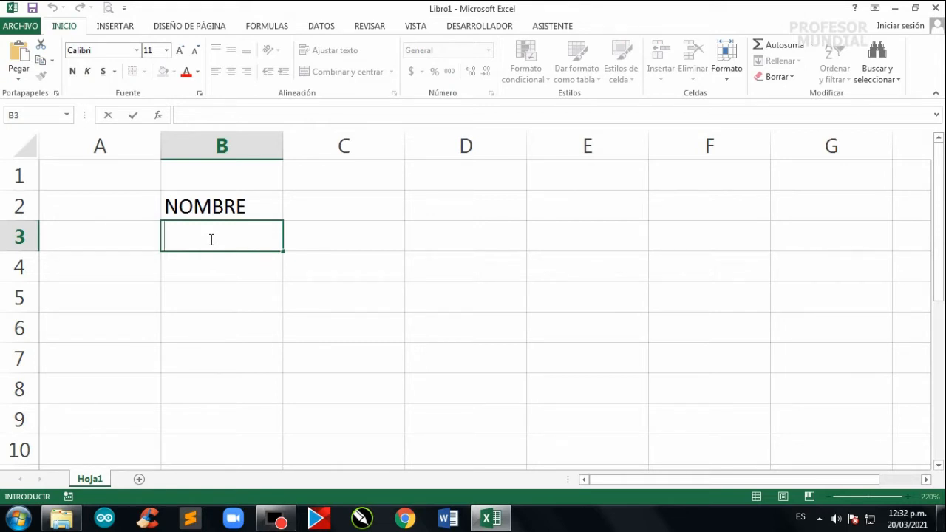
Replace the text in cell B2 with the heading TEXTO
{"action": "left_click", "coordinate": [244, 206]}
{"action": "double_click", "coordinate": [246, 206]}
{"action": "left_click_drag", "start_coordinate": [246, 206], "coordinate": [141, 211]}
{"action": "type", "text": "TEXTO"}
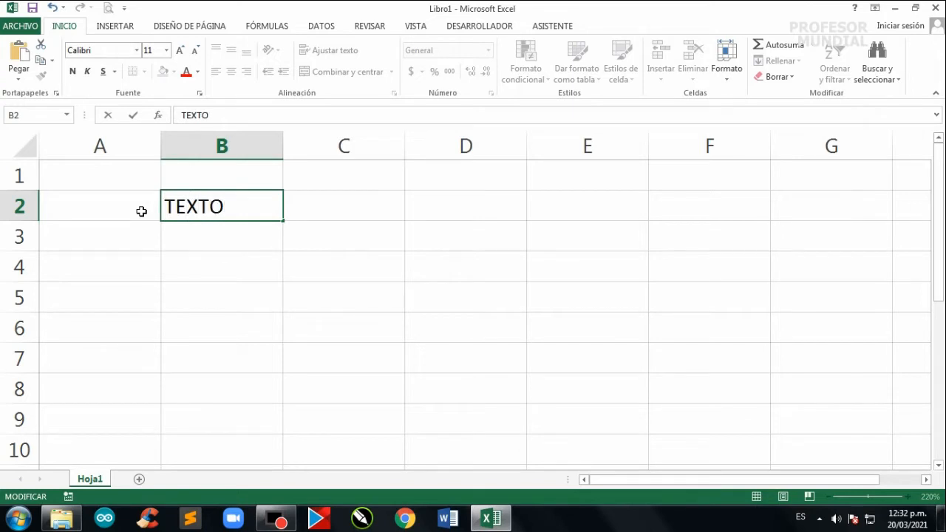
Add the headings NUMERO in cell C2 and FECHA in cell D2
{"action": "left_click", "coordinate": [341, 201]}
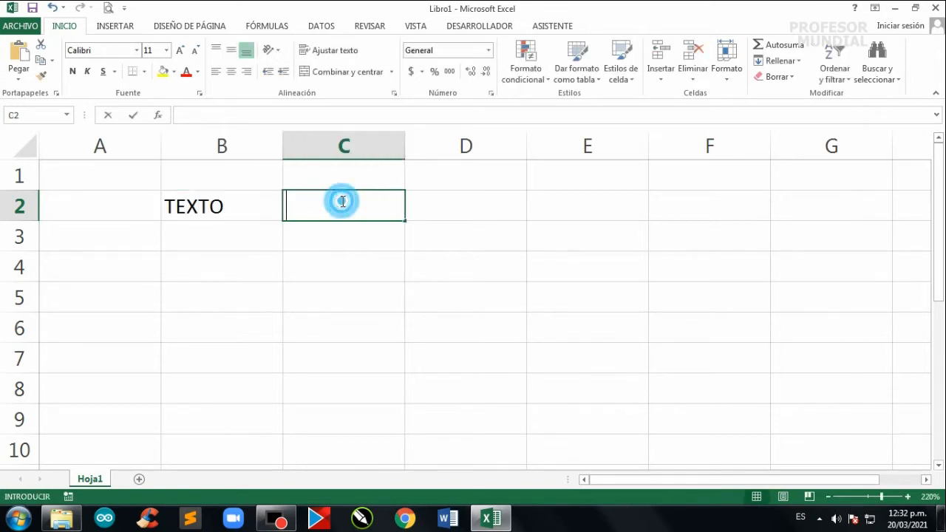
{"action": "type", "text": "NUMERO"}
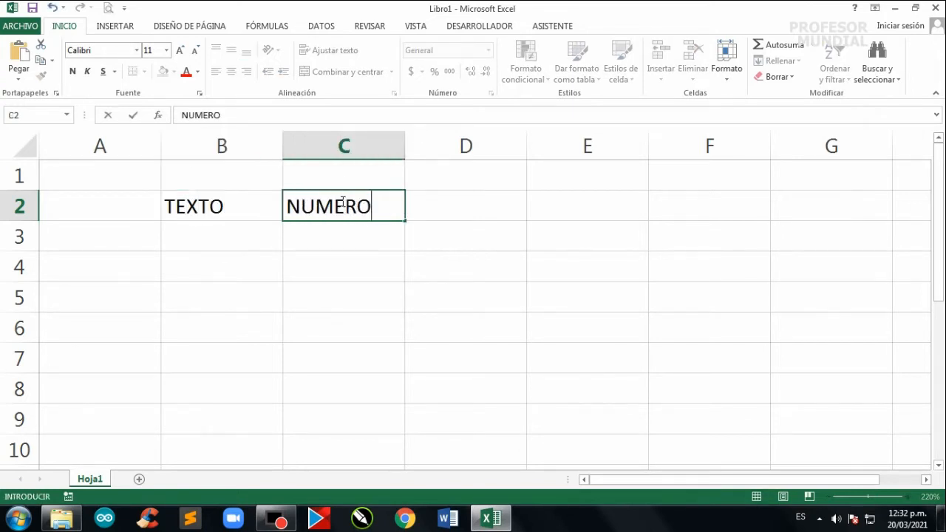
{"action": "left_click", "coordinate": [457, 207]}
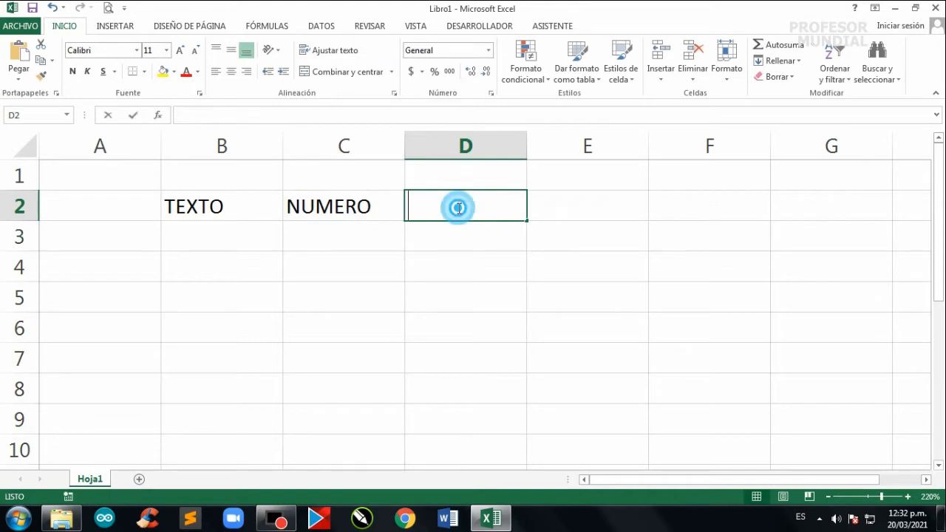
{"action": "type", "text": "FECHA"}
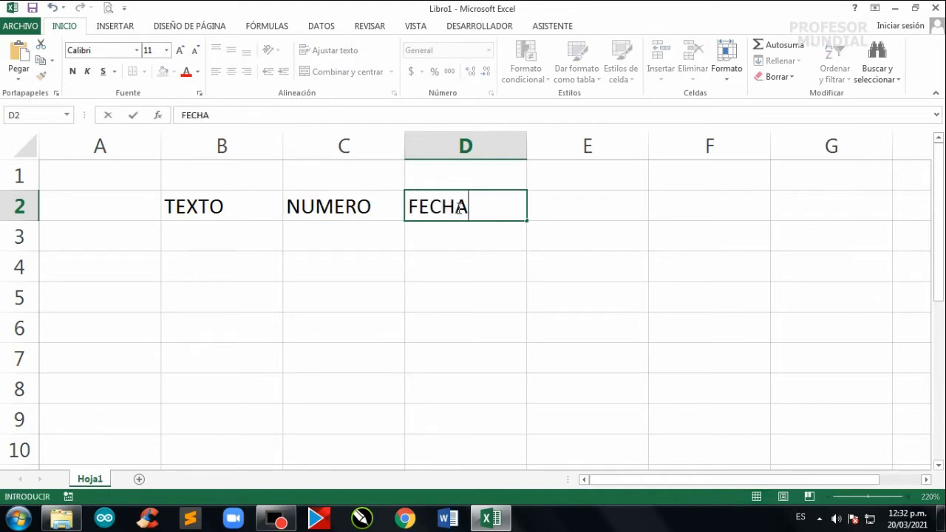
{"action": "left_click", "coordinate": [486, 237]}
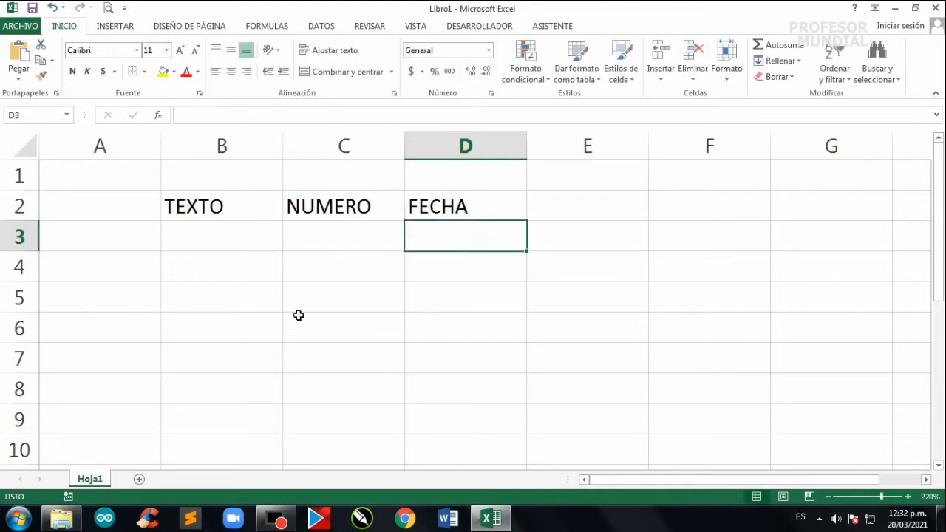
Fill cells B3 to B7 under TEXTO with NARANJA, UVA, MANZANA, PERA and SANDIA
{"action": "left_click", "coordinate": [239, 236]}
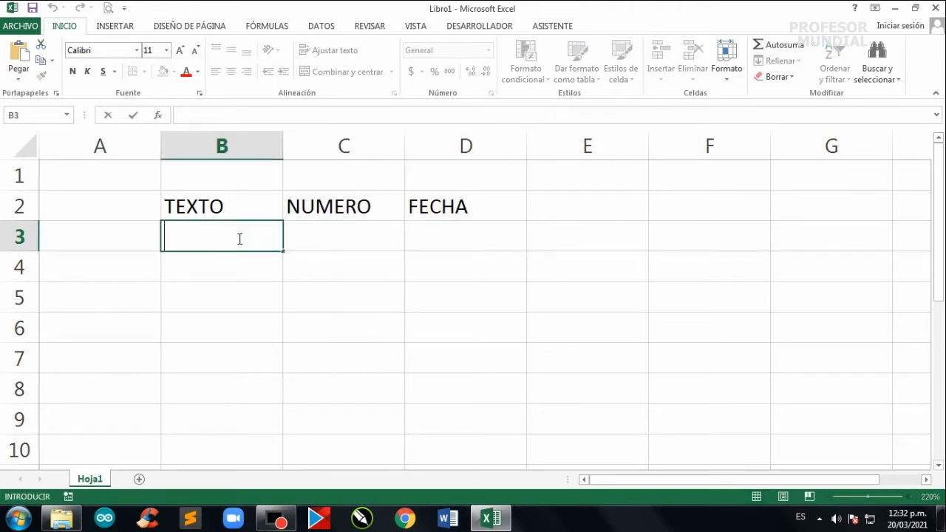
{"action": "type", "text": "NARANJA"}
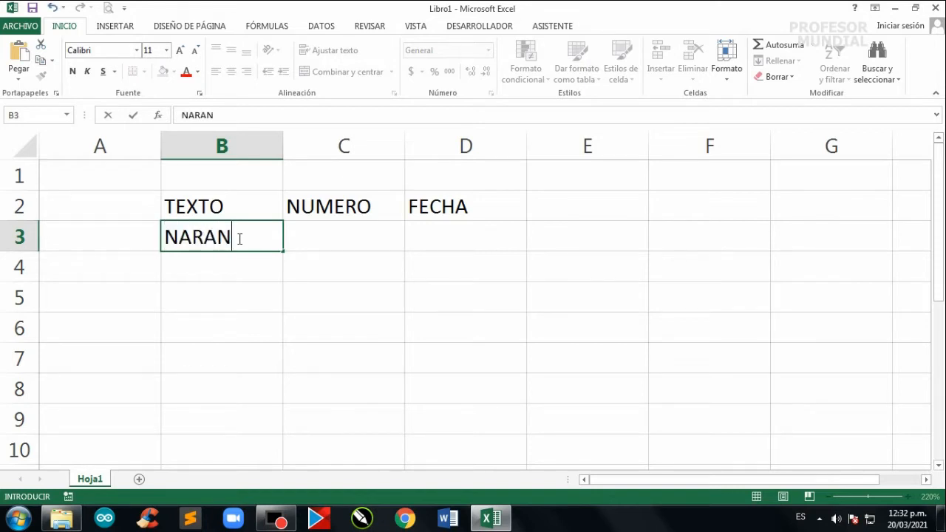
{"action": "left_click", "coordinate": [237, 261]}
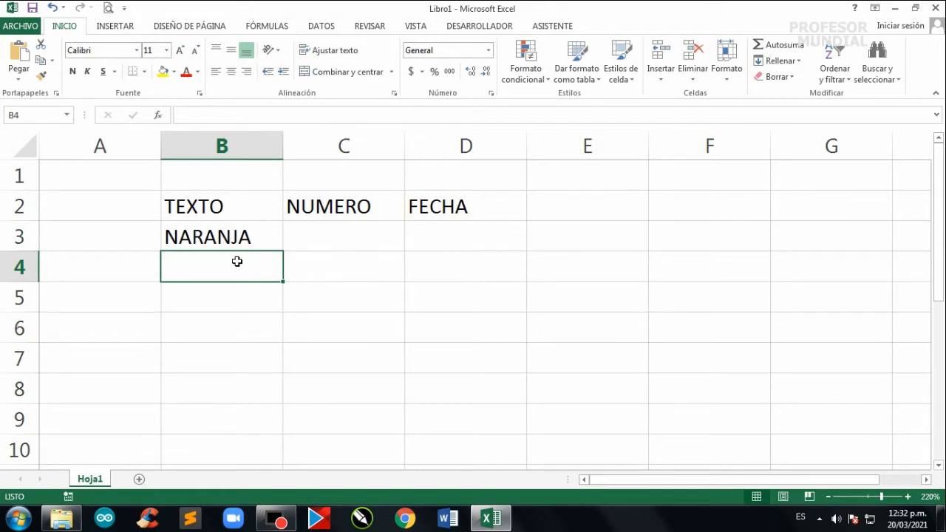
{"action": "type", "text": "UVA"}
{"action": "key", "text": "Return"}
{"action": "type", "text": "MAN"}
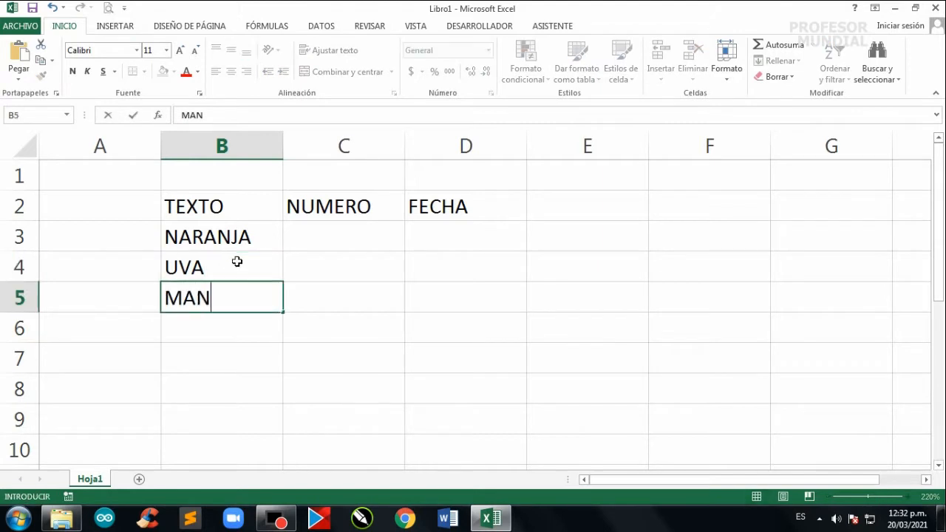
{"action": "type", "text": "ZANA"}
{"action": "key", "text": "Return"}
{"action": "type", "text": "P"}
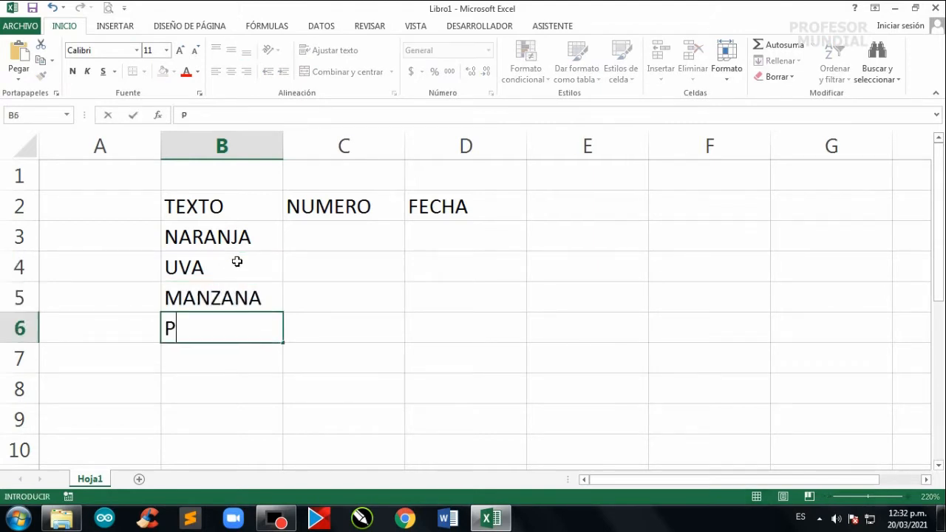
{"action": "type", "text": "ERA"}
{"action": "key", "text": "Return"}
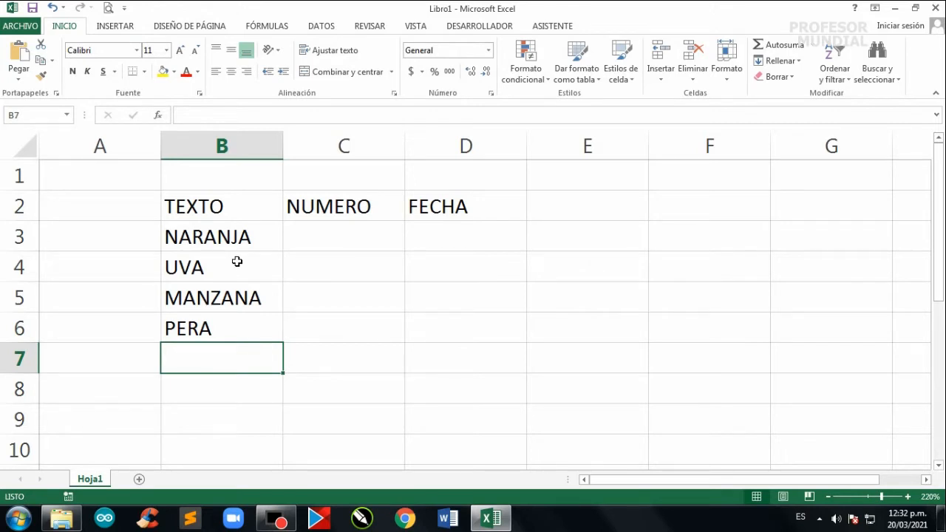
{"action": "type", "text": "SANDIA"}
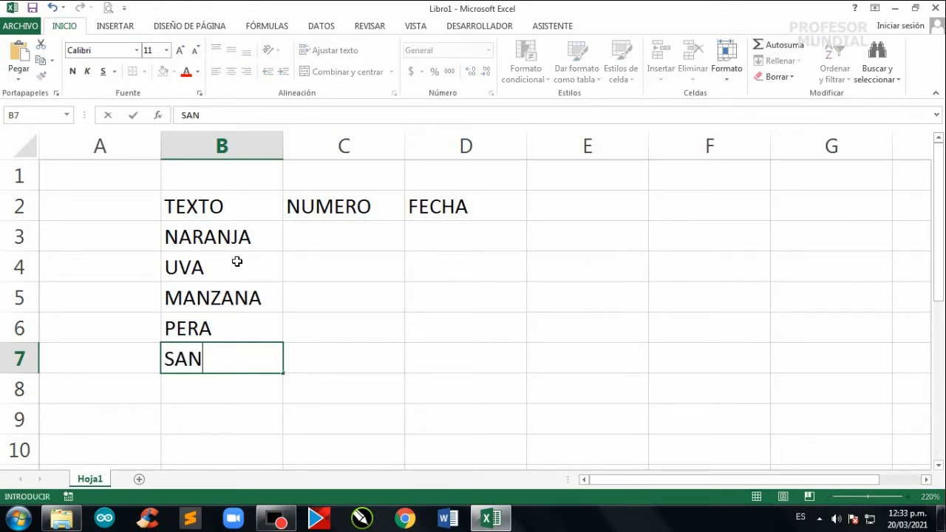
{"action": "left_click", "coordinate": [303, 301]}
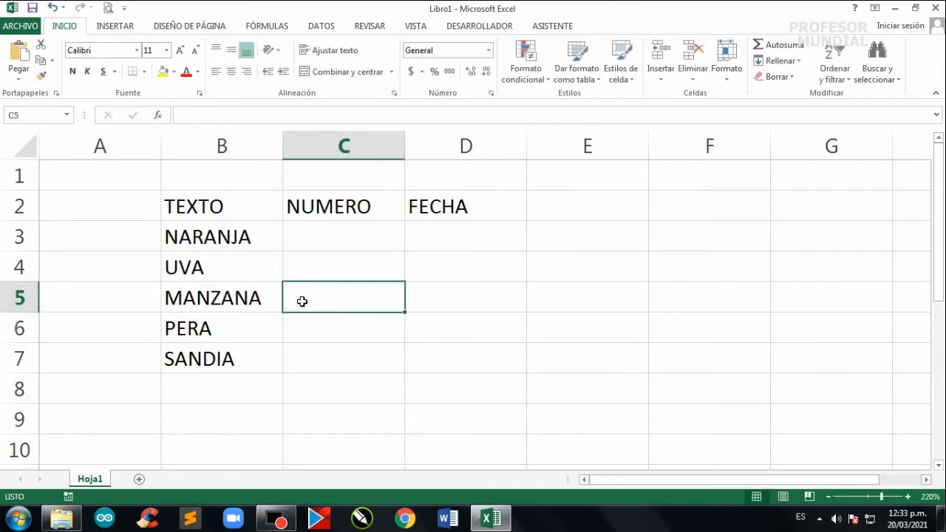
{"action": "left_click", "coordinate": [270, 338]}
{"action": "left_click", "coordinate": [251, 362]}
{"action": "double_click", "coordinate": [250, 363]}
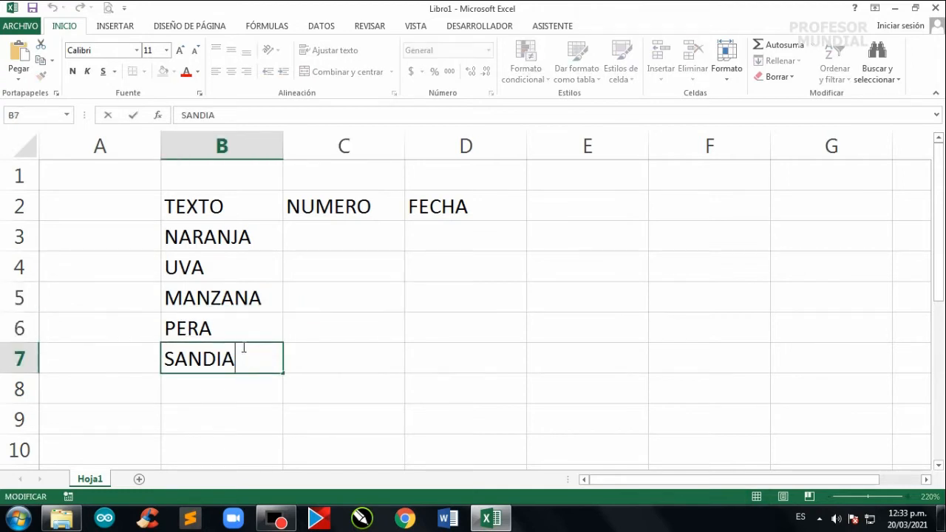
{"action": "left_click", "coordinate": [312, 324]}
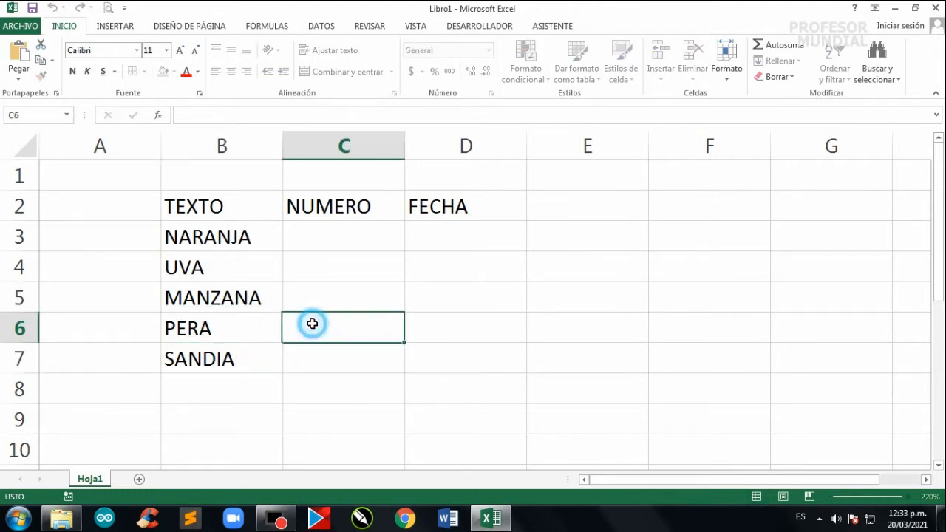
{"action": "left_click", "coordinate": [226, 360]}
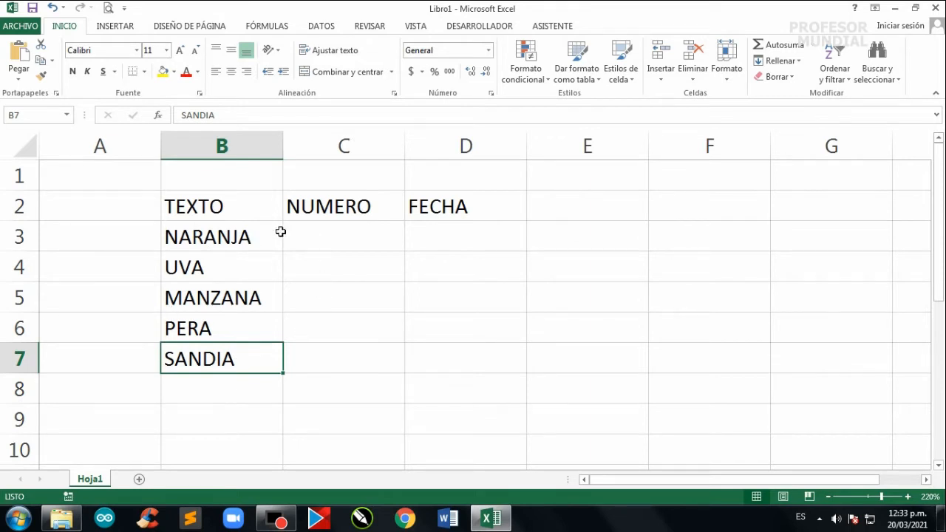
{"action": "left_click", "coordinate": [334, 243]}
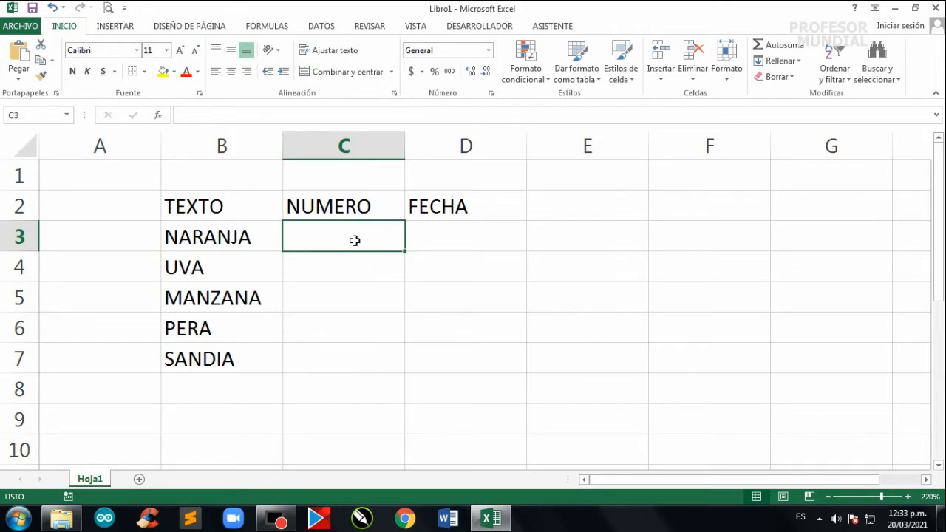
Enter 1234700 in cell C3 and the decimal number 45,56 in cell C4 under NUMERO
{"action": "type", "text": "1234"}
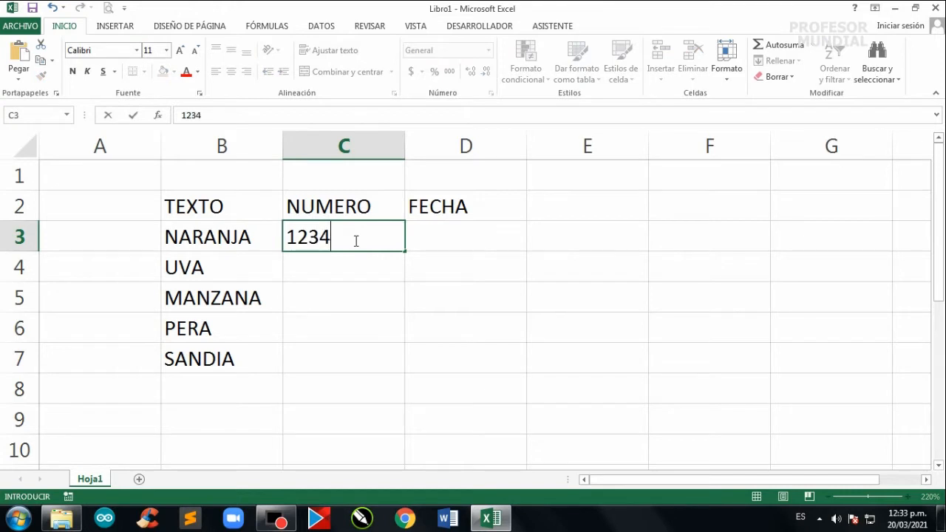
{"action": "type", "text": "700"}
{"action": "left_click", "coordinate": [353, 258]}
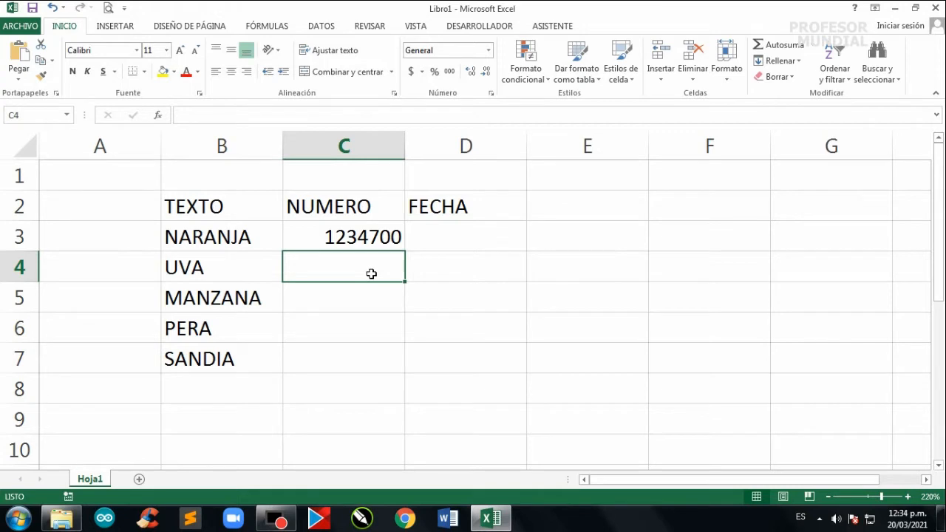
{"action": "type", "text": "45"}
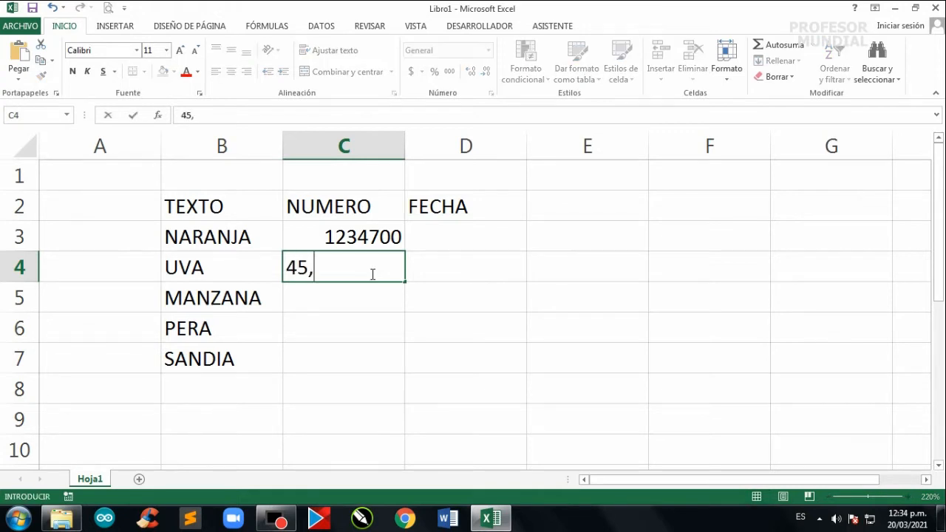
{"action": "type", "text": ",56"}
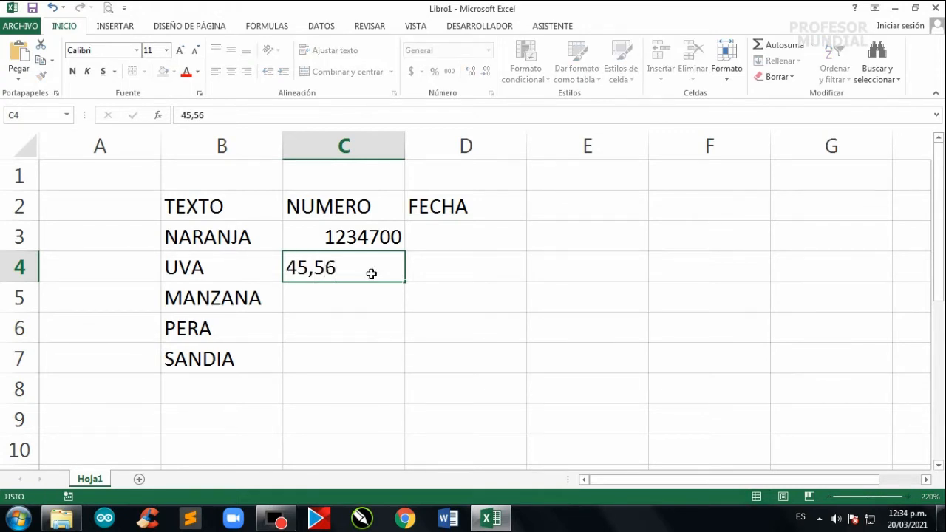
{"action": "key", "text": "Return"}
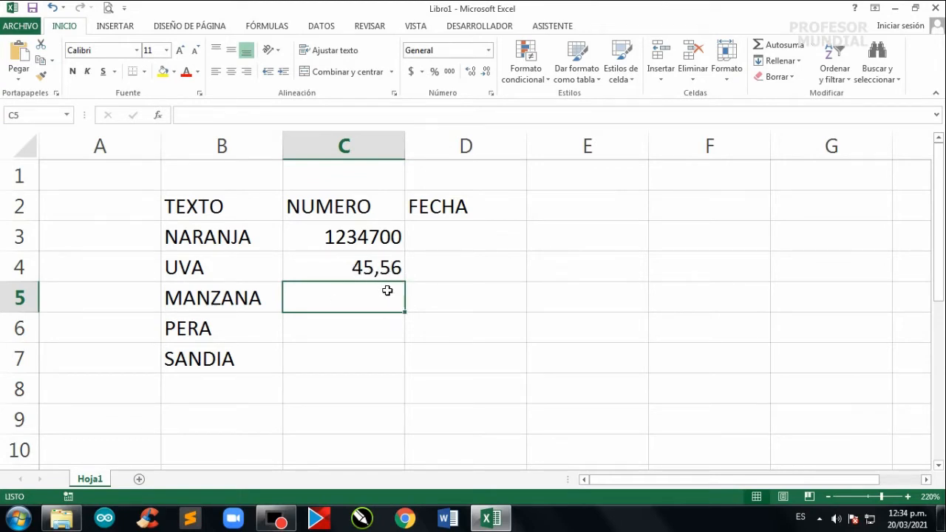
Fill cells C5 to C7 under NUMERO with 12000, 100 and 28000000
{"action": "type", "text": "12000"}
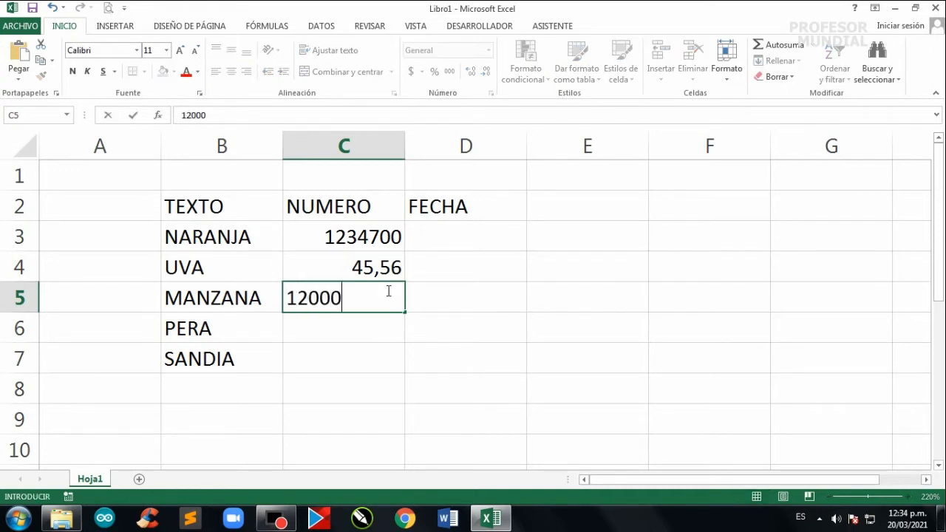
{"action": "key", "text": "Return"}
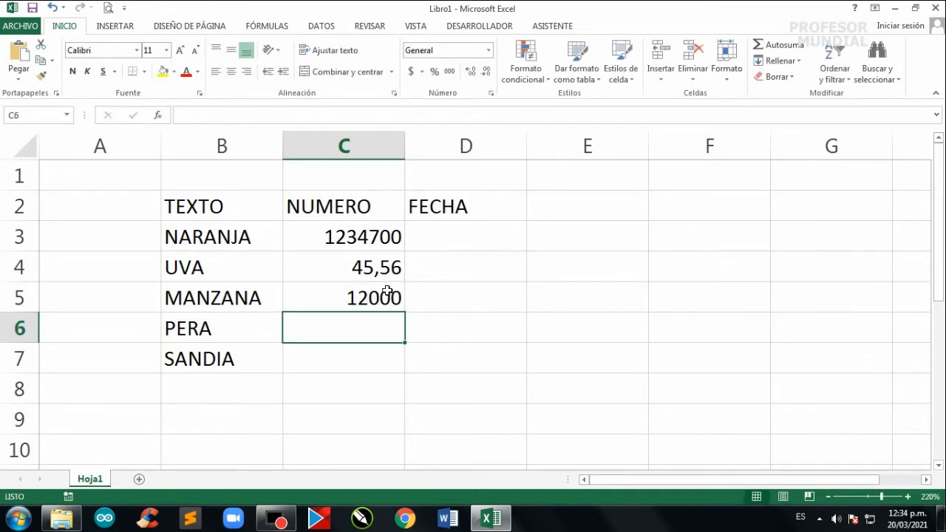
{"action": "type", "text": "100"}
{"action": "key", "text": "Return"}
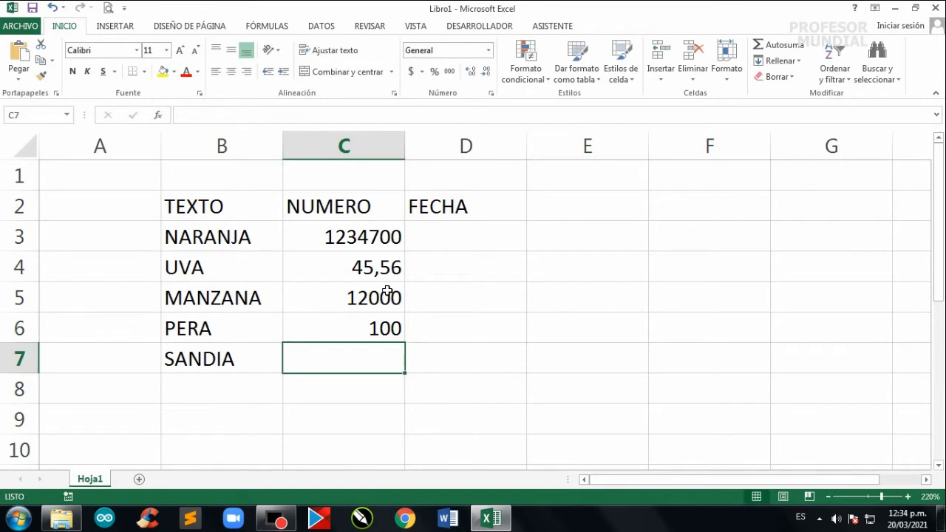
{"action": "type", "text": "2800000"}
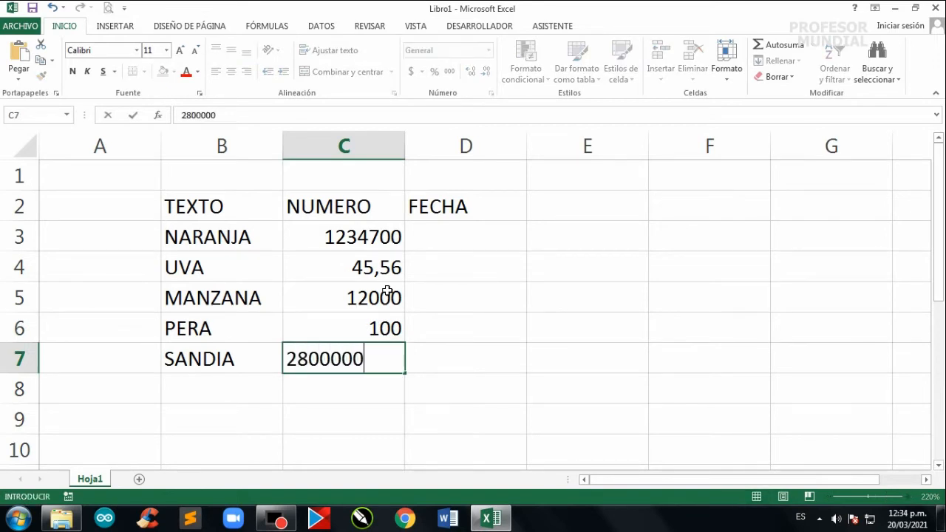
{"action": "type", "text": "0"}
{"action": "left_click", "coordinate": [436, 309]}
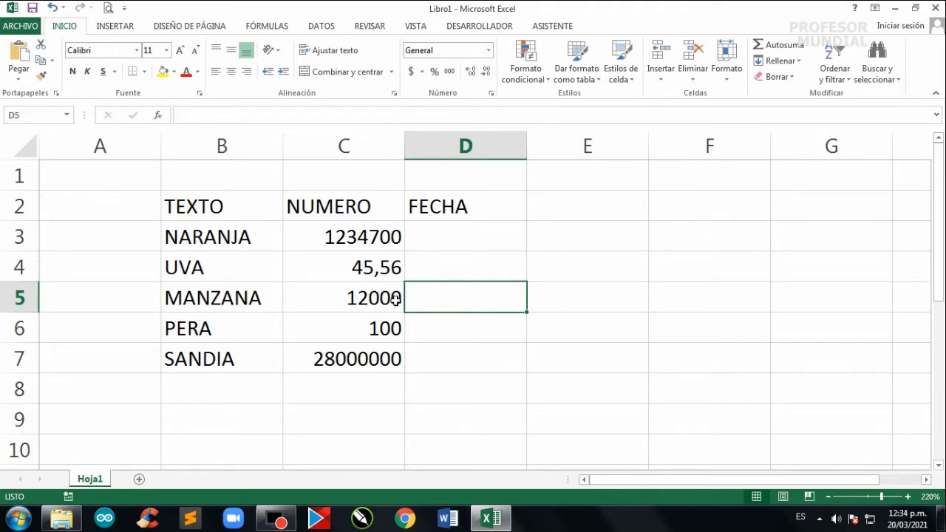
Lengthen the number in cell C7 with extra zeros to make 28 followed by 21 zeros
{"action": "left_click", "coordinate": [373, 363]}
{"action": "double_click", "coordinate": [384, 360]}
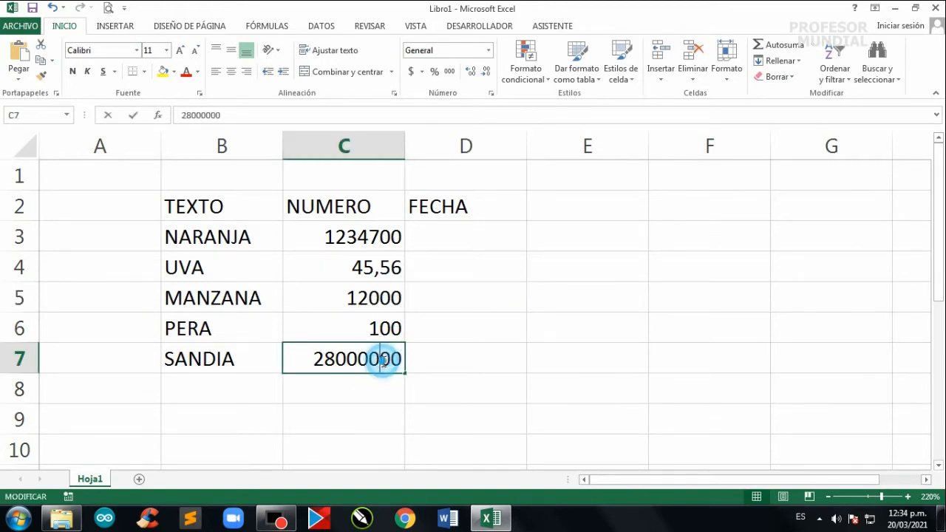
{"action": "type", "text": "00000000000"}
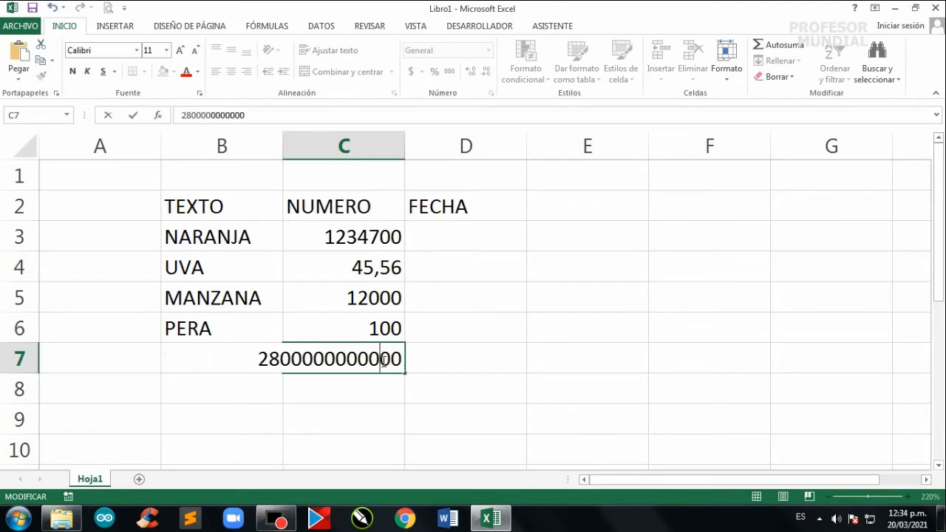
{"action": "type", "text": "000000000"}
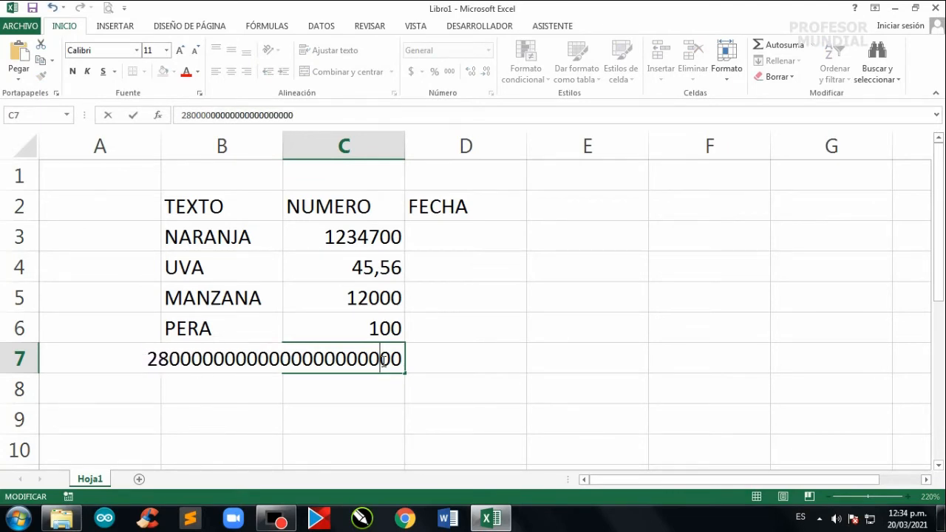
{"action": "left_click", "coordinate": [494, 345]}
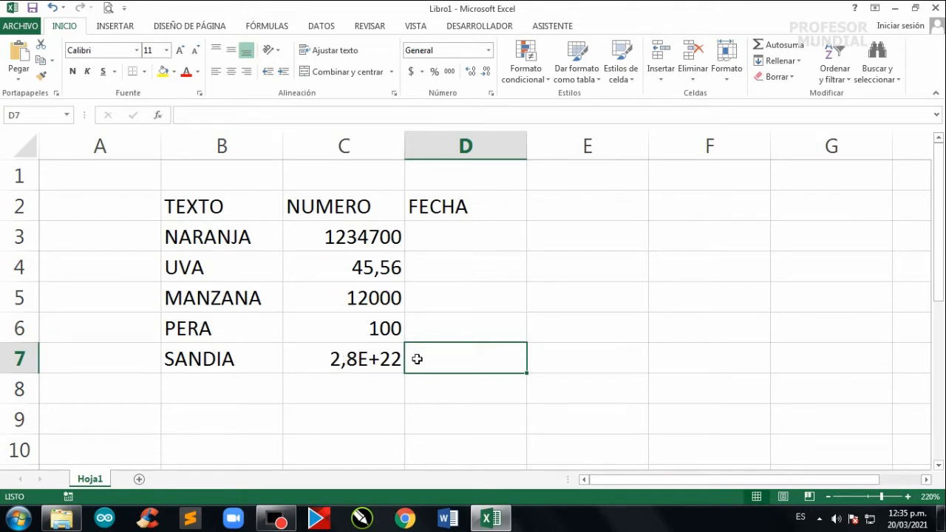
Widen column C to nearly three times its width, leaving ample room for the long number in C7
{"action": "left_click", "coordinate": [360, 359]}
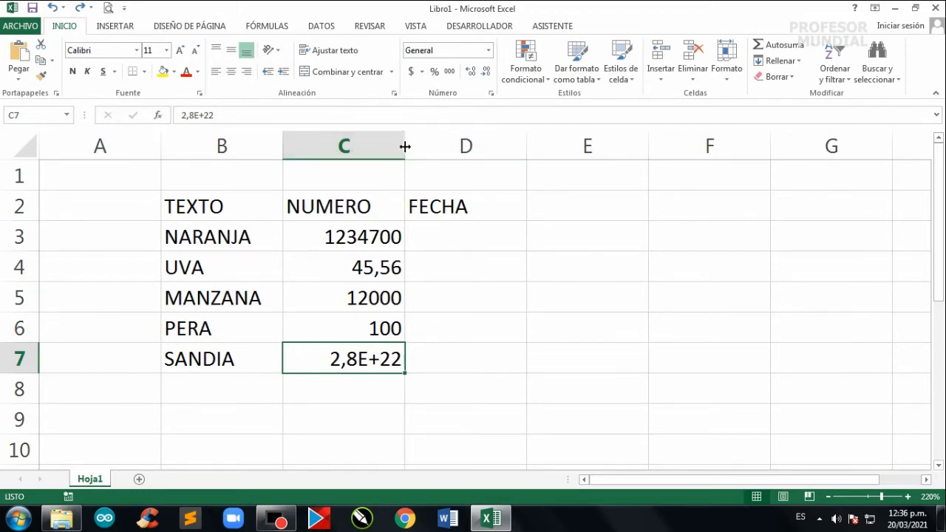
{"action": "left_click_drag", "start_coordinate": [406, 146], "coordinate": [617, 150]}
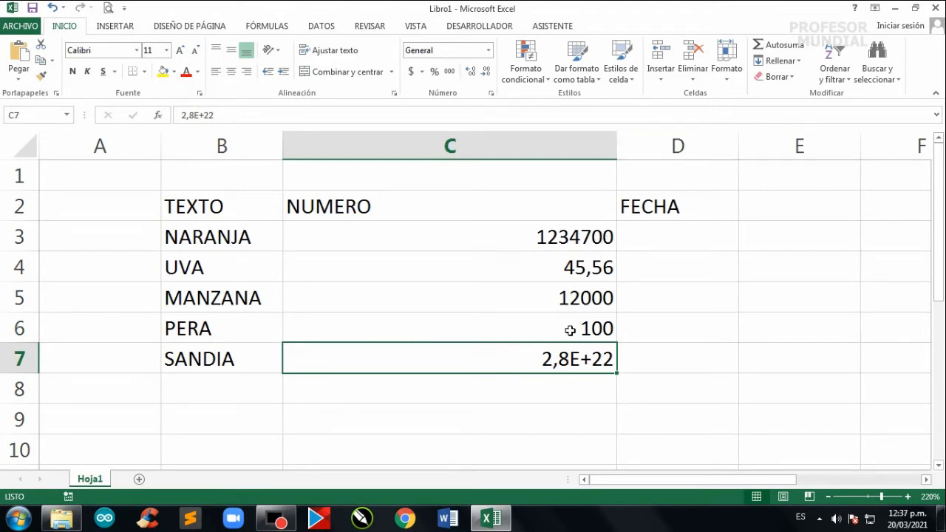
{"action": "left_click", "coordinate": [655, 365]}
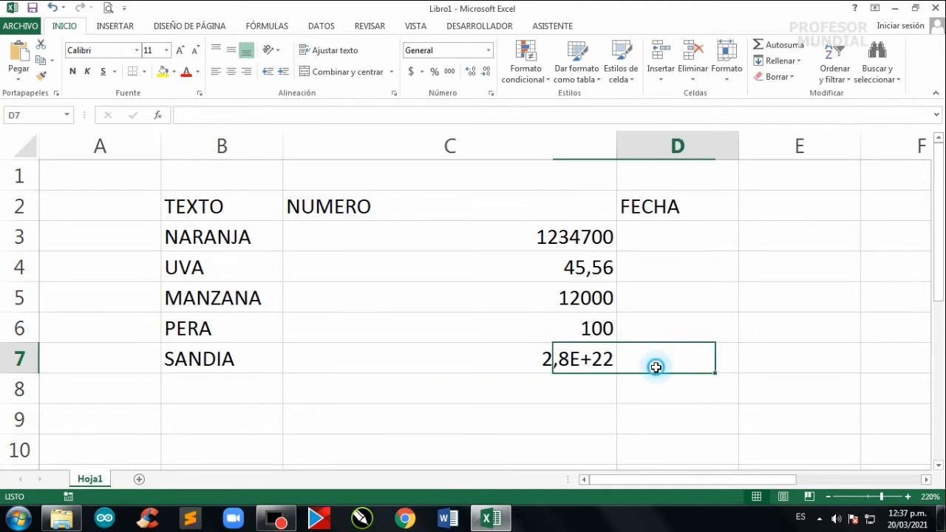
Apply the Número format to cell C7 and reduce it to zero decimal places
{"action": "left_click", "coordinate": [597, 360]}
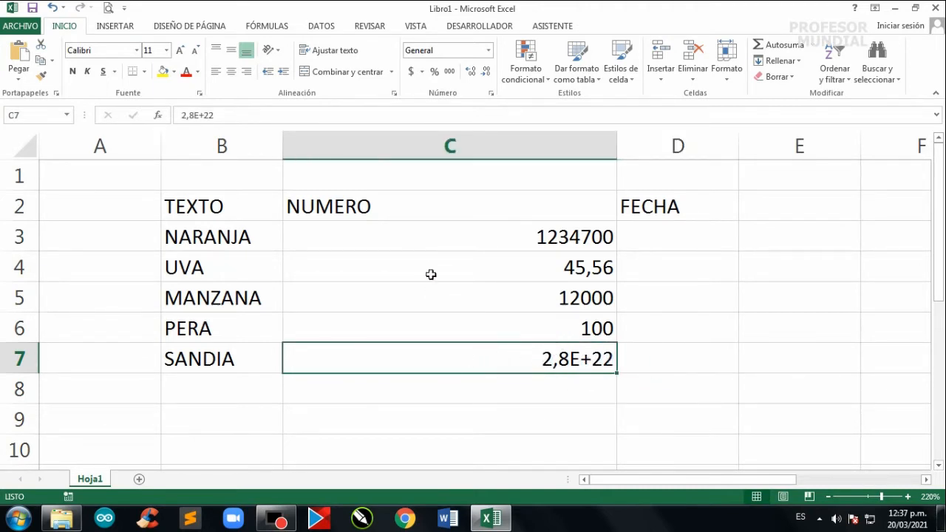
{"action": "left_click", "coordinate": [488, 49]}
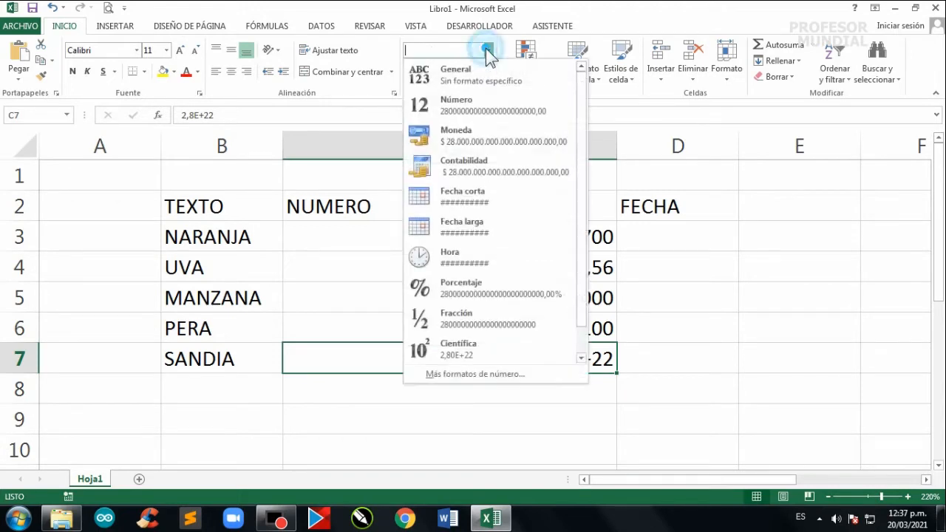
{"action": "left_click", "coordinate": [486, 104]}
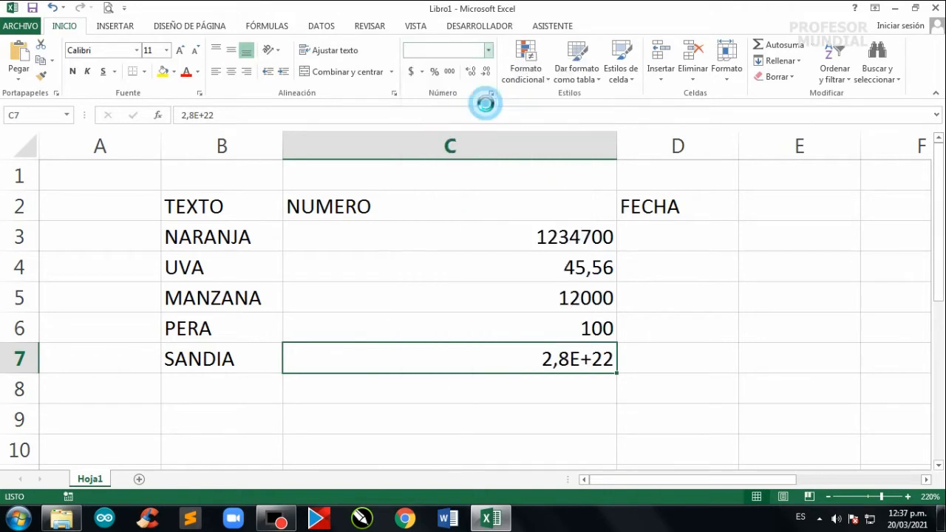
{"action": "left_click", "coordinate": [664, 370]}
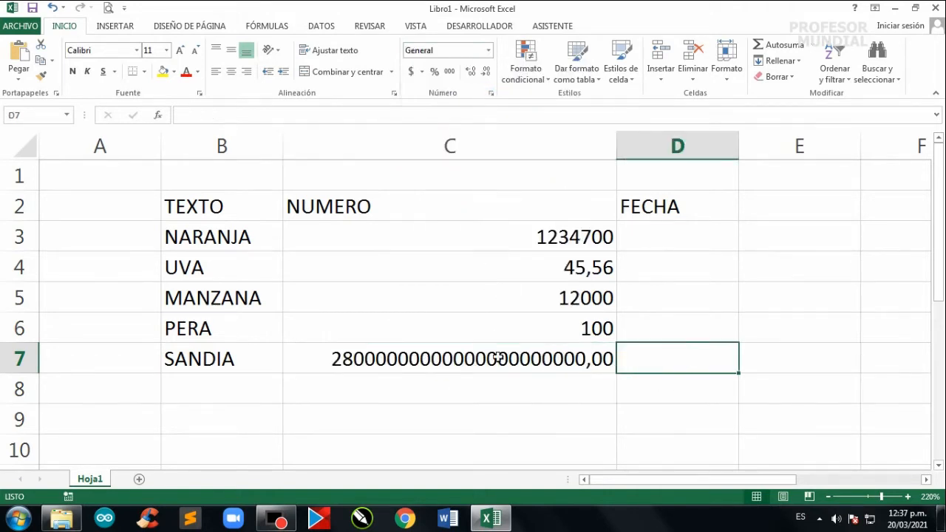
{"action": "left_click", "coordinate": [585, 365]}
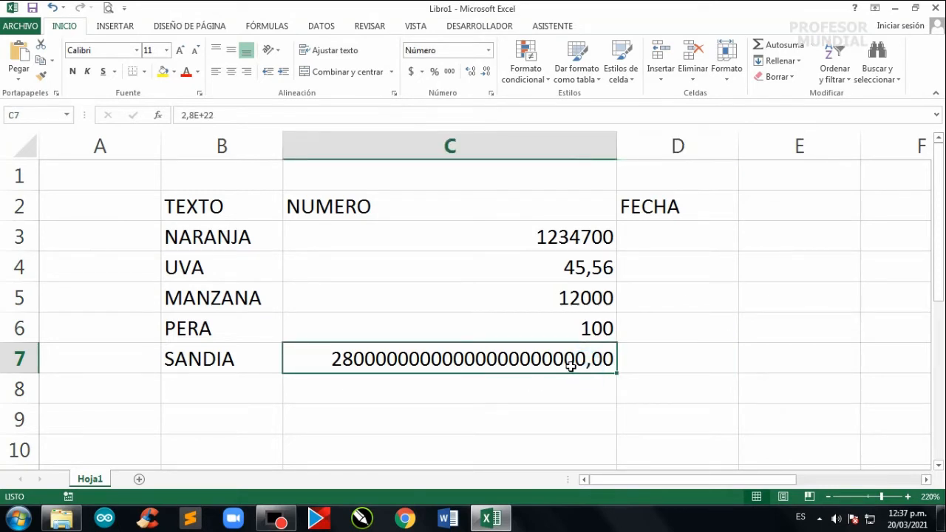
{"action": "left_click", "coordinate": [487, 74]}
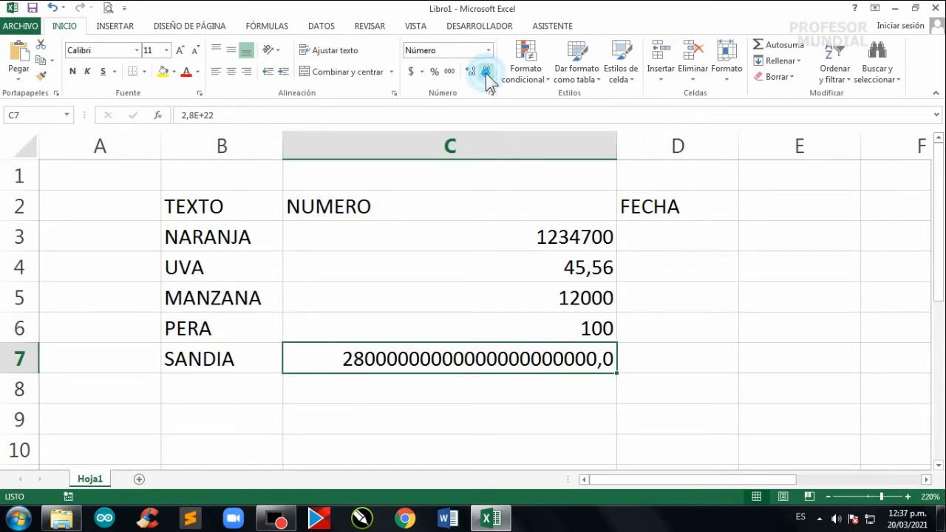
{"action": "left_click", "coordinate": [487, 74]}
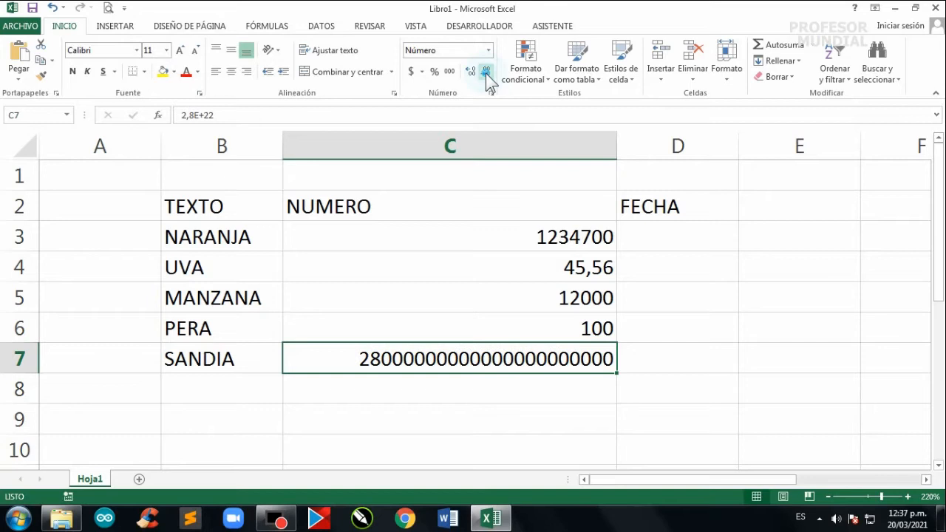
{"action": "left_click", "coordinate": [656, 273]}
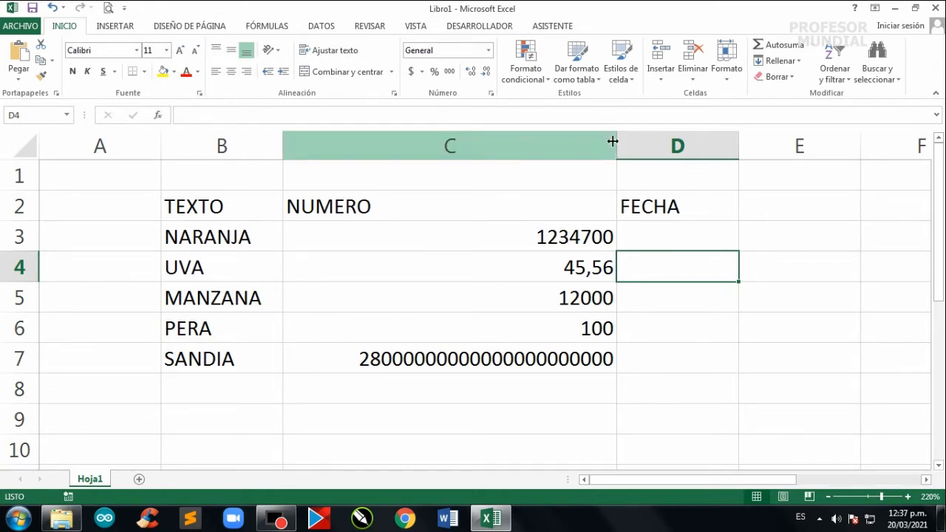
Narrow and re-widen column C twice, first too narrow for the number in C7 and each time back to just wide enough
{"action": "left_click_drag", "start_coordinate": [617, 146], "coordinate": [542, 149]}
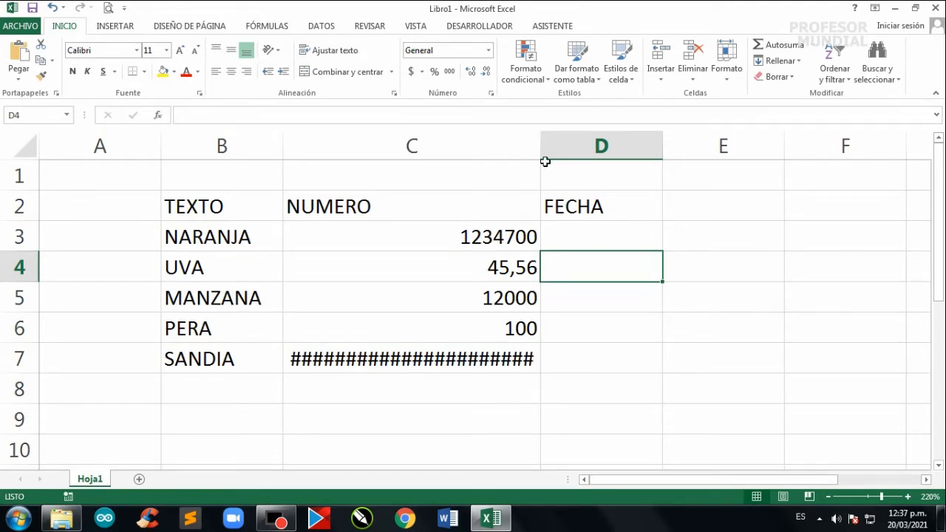
{"action": "left_click_drag", "start_coordinate": [541, 150], "coordinate": [560, 150]}
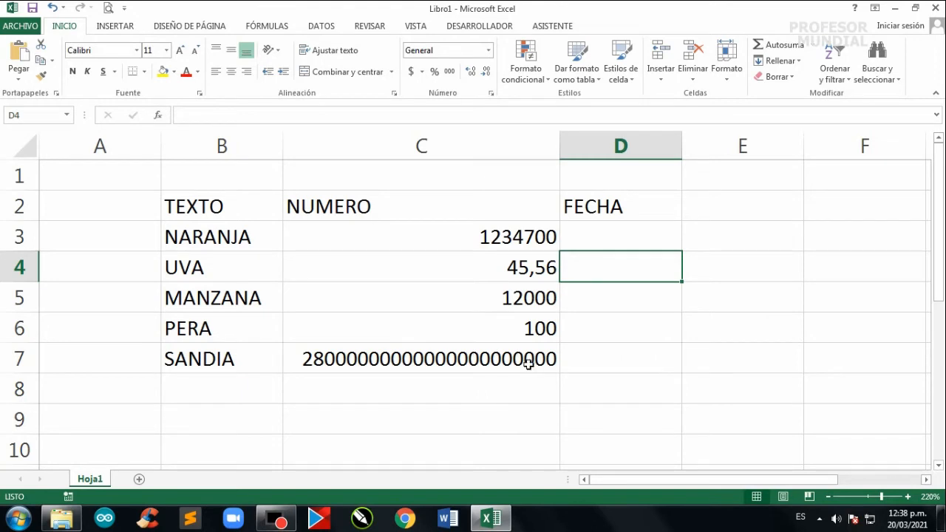
{"action": "left_click_drag", "start_coordinate": [559, 146], "coordinate": [490, 155]}
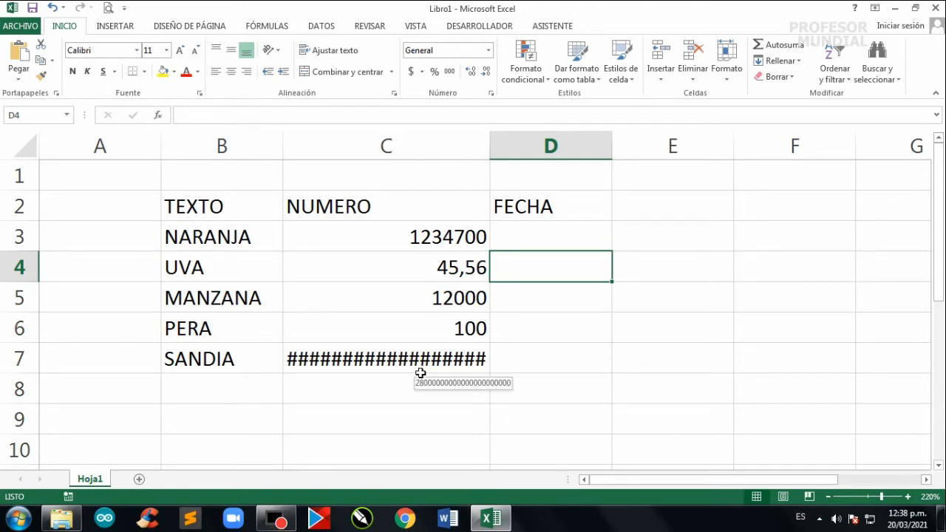
{"action": "left_click_drag", "start_coordinate": [490, 152], "coordinate": [557, 153]}
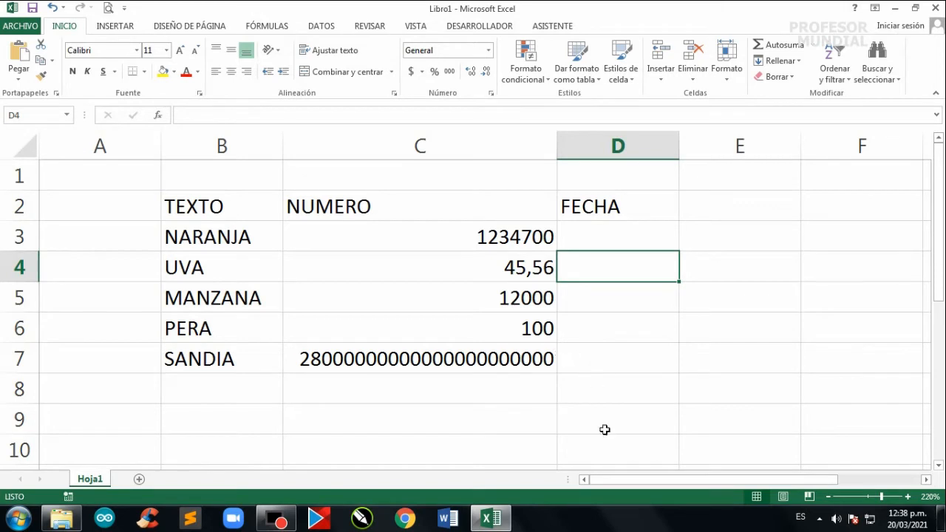
Replace the number in cell C7 with 450000 and narrow column C to slightly less than the width of column B
{"action": "double_click", "coordinate": [536, 360]}
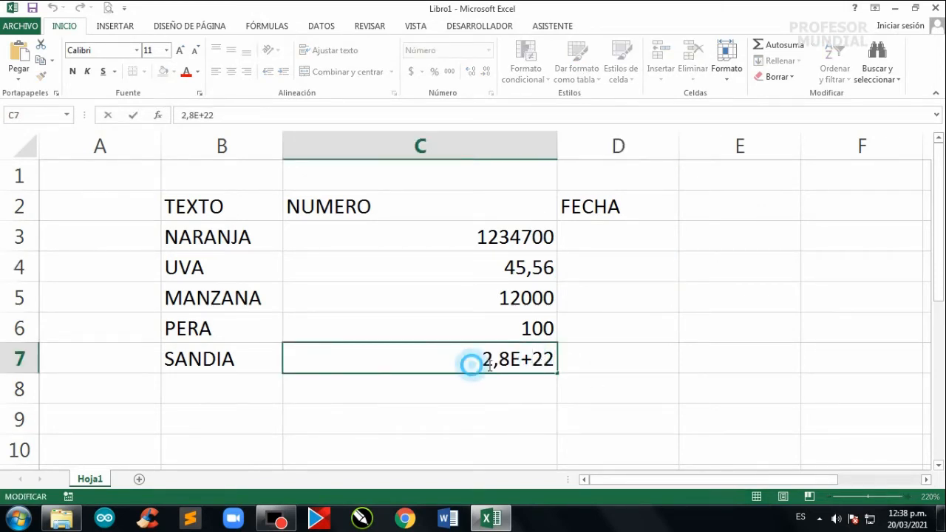
{"action": "left_click_drag", "start_coordinate": [473, 363], "coordinate": [555, 364]}
{"action": "type", "text": "4"}
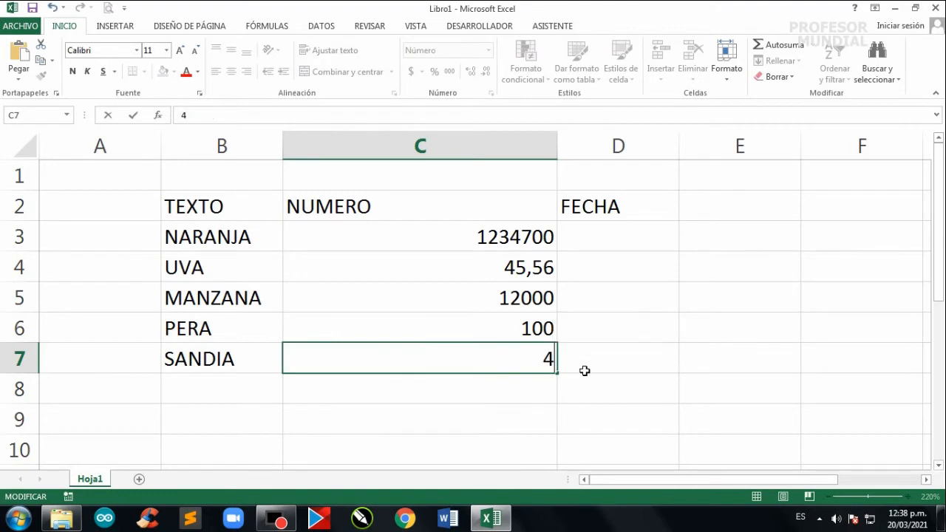
{"action": "type", "text": "50000"}
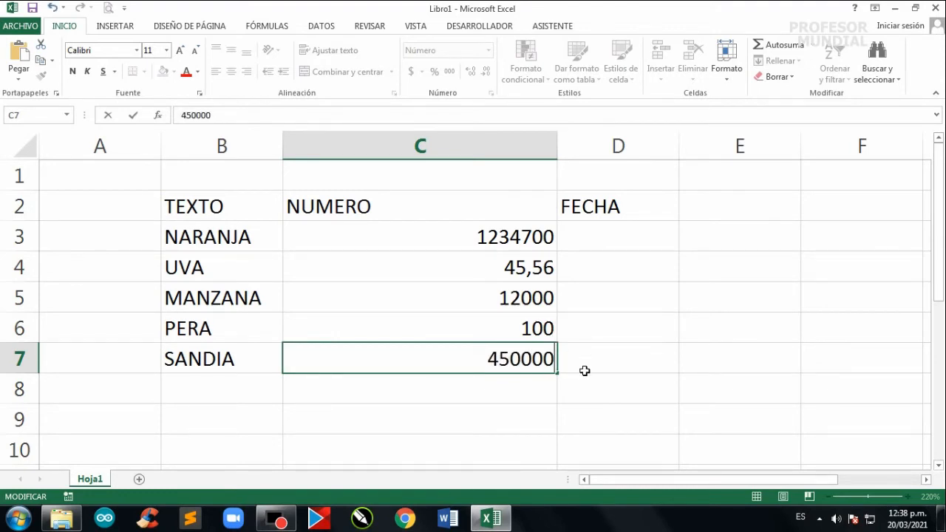
{"action": "left_click", "coordinate": [588, 366]}
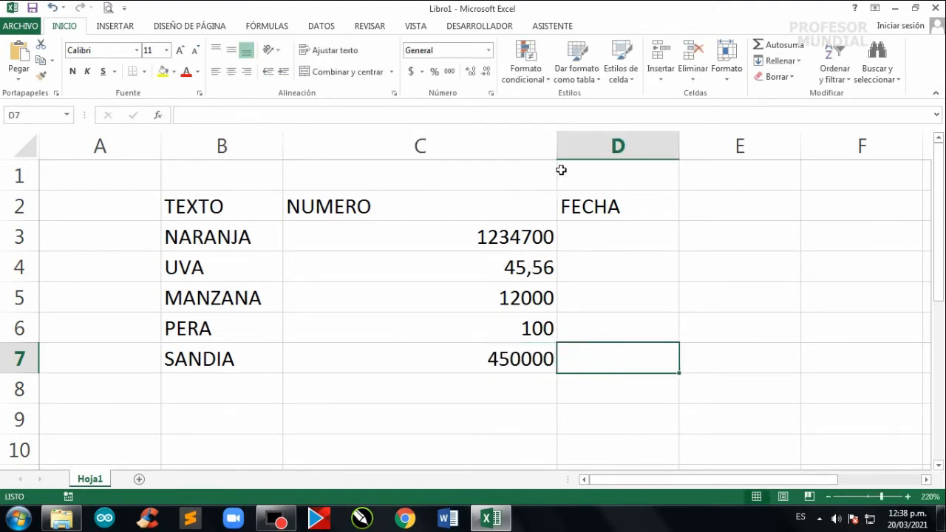
{"action": "left_click_drag", "start_coordinate": [558, 150], "coordinate": [399, 156]}
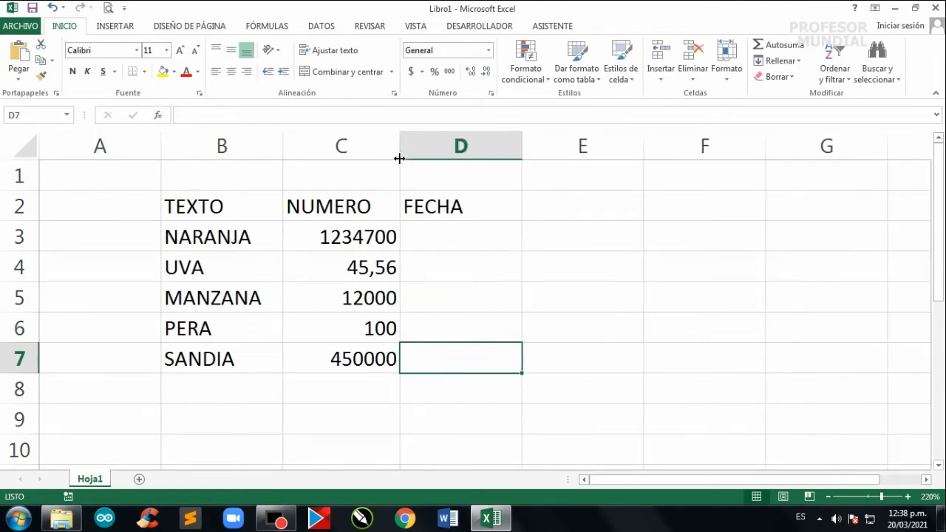
{"action": "left_click", "coordinate": [471, 296]}
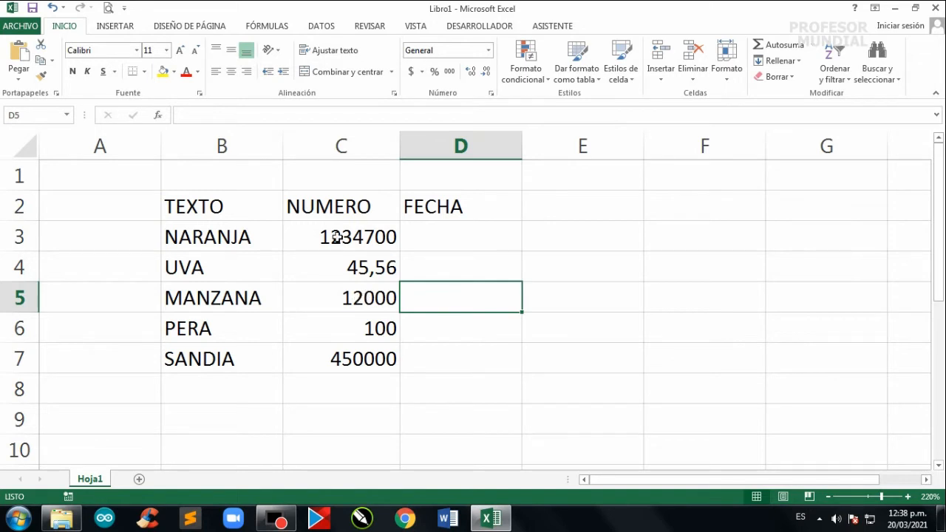
Apply the default $ accounting format to the numbers in C3:C7 and widen column C to fit the amounts
{"action": "left_click_drag", "start_coordinate": [347, 235], "coordinate": [346, 360]}
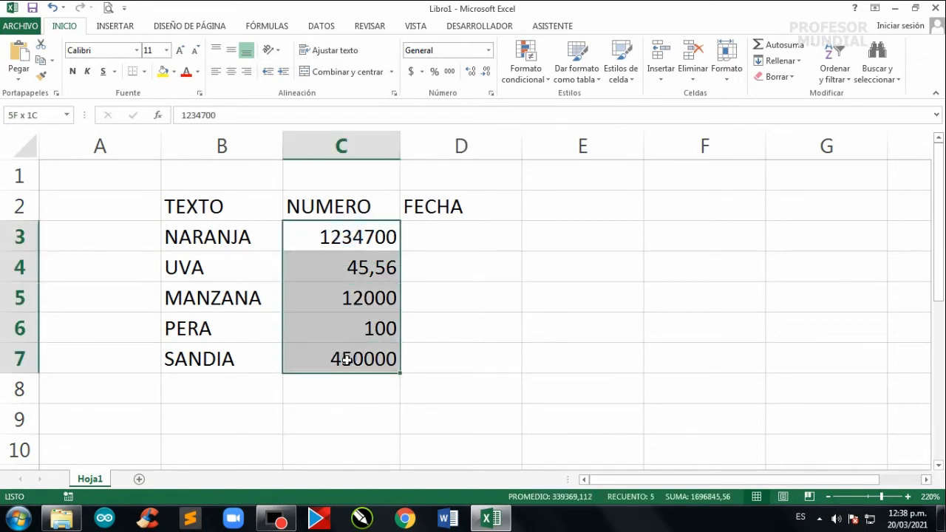
{"action": "left_click", "coordinate": [442, 264]}
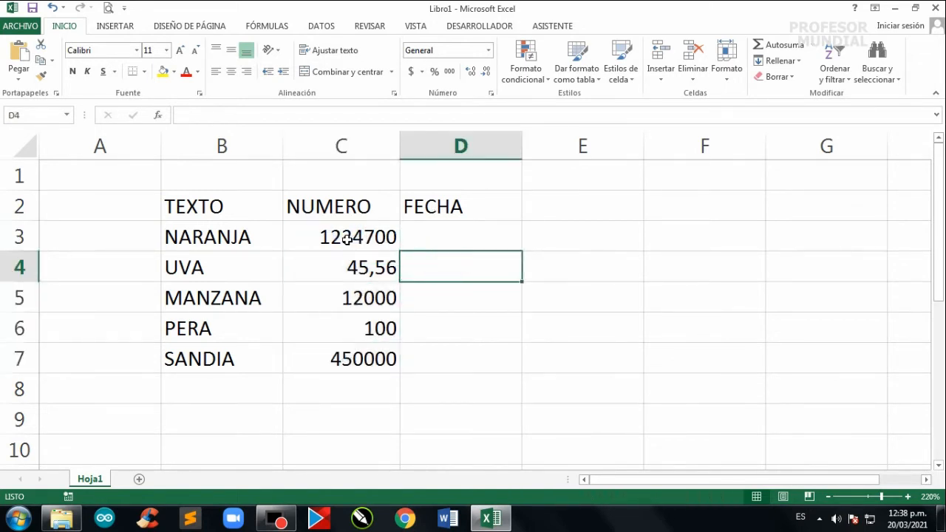
{"action": "left_click_drag", "start_coordinate": [346, 239], "coordinate": [346, 359]}
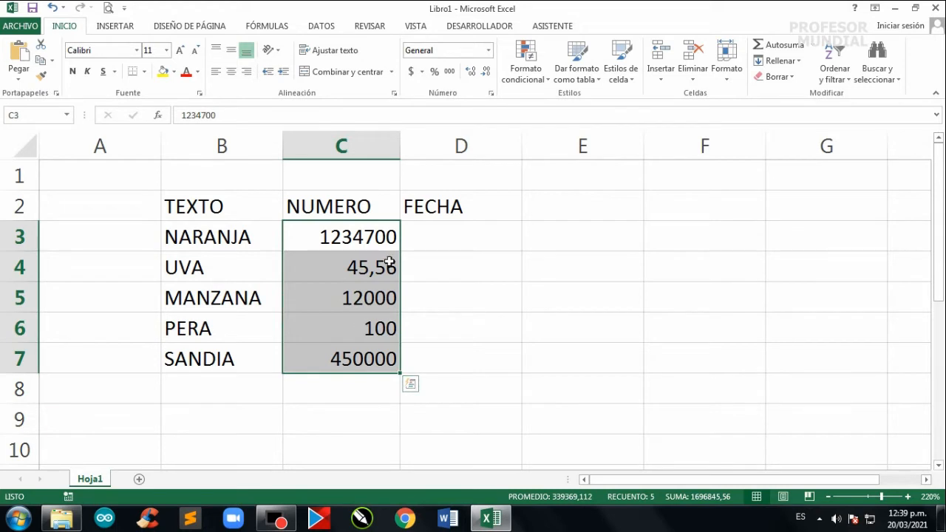
{"action": "left_click", "coordinate": [423, 75]}
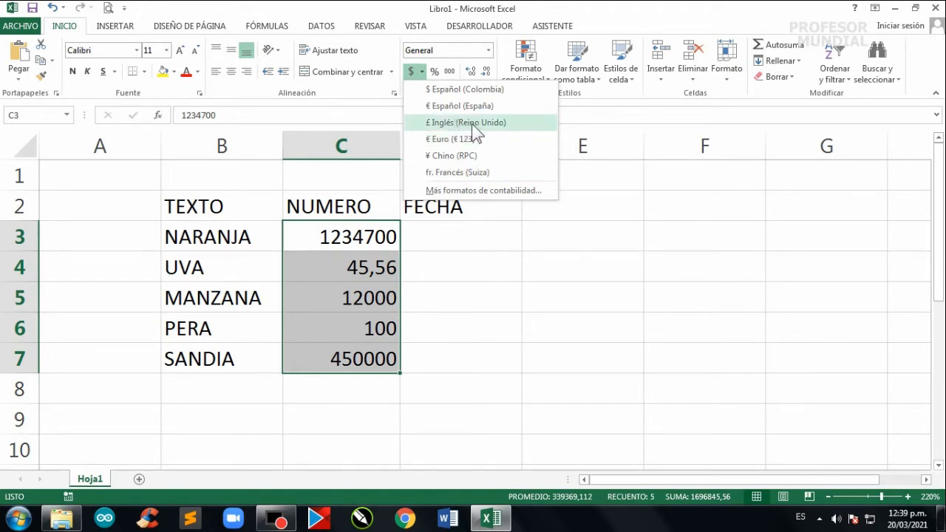
{"action": "left_click", "coordinate": [412, 73]}
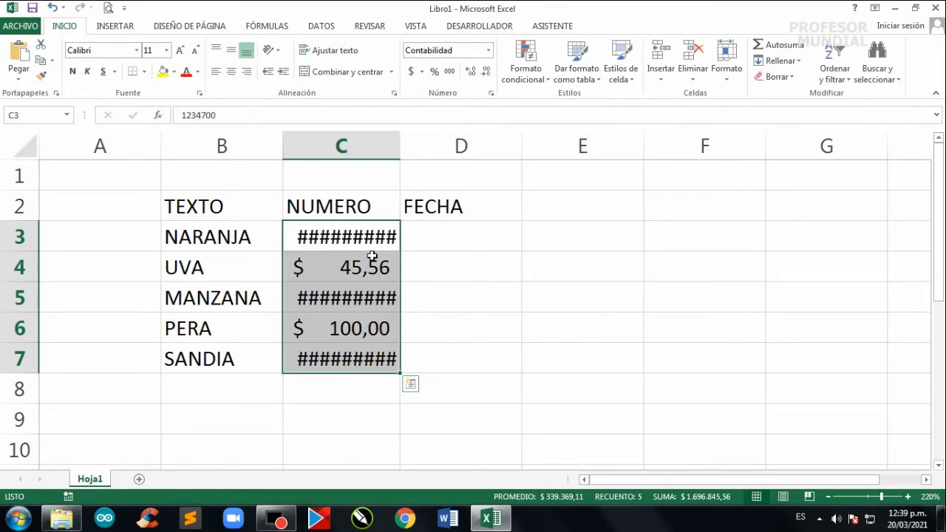
{"action": "left_click_drag", "start_coordinate": [401, 154], "coordinate": [457, 158]}
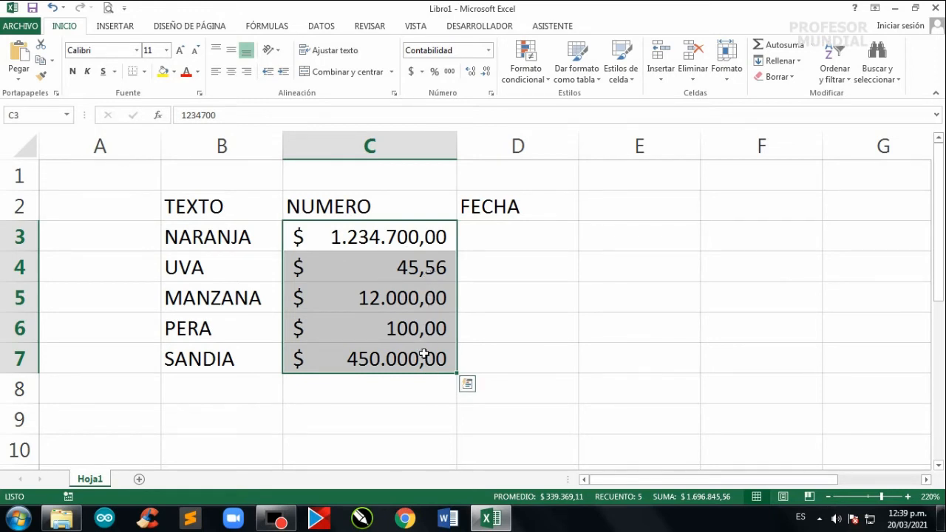
{"action": "left_click", "coordinate": [474, 297]}
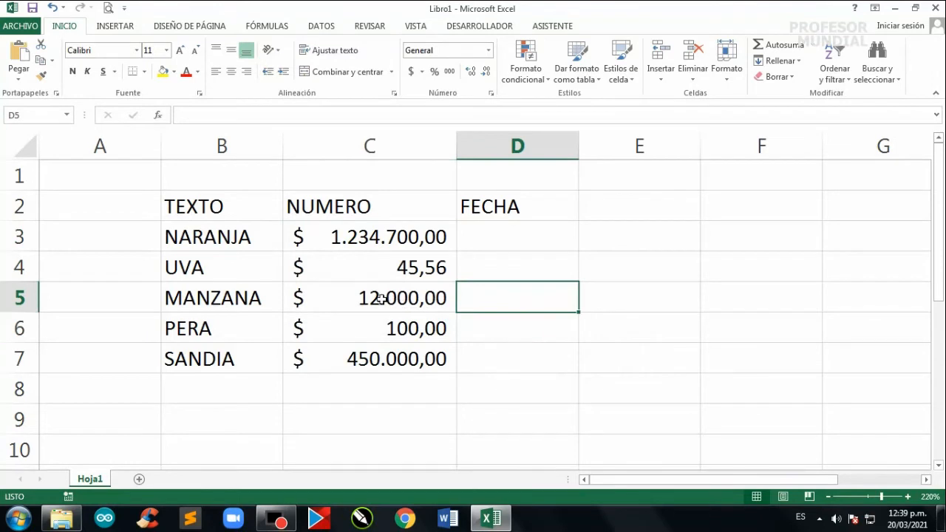
Reduce the amounts in C5:C7 and the amount in C3 to zero decimal places
{"action": "left_click_drag", "start_coordinate": [370, 298], "coordinate": [374, 357]}
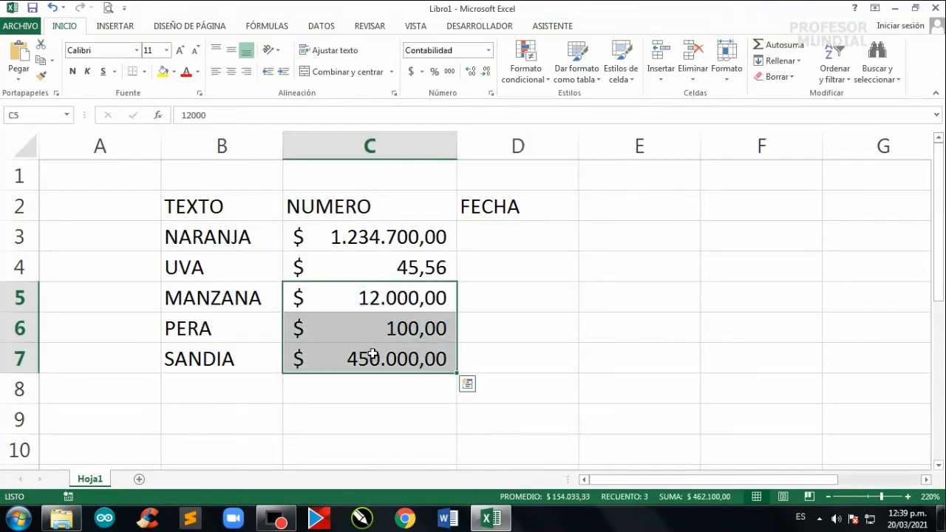
{"action": "left_click", "coordinate": [487, 73]}
{"action": "left_click", "coordinate": [487, 73]}
{"action": "left_click", "coordinate": [505, 273]}
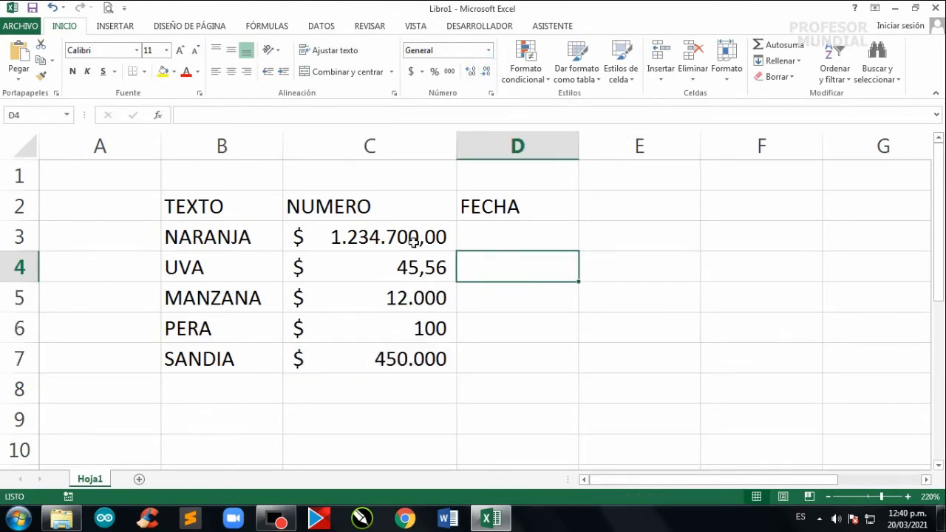
{"action": "left_click", "coordinate": [415, 239]}
{"action": "left_click", "coordinate": [485, 72]}
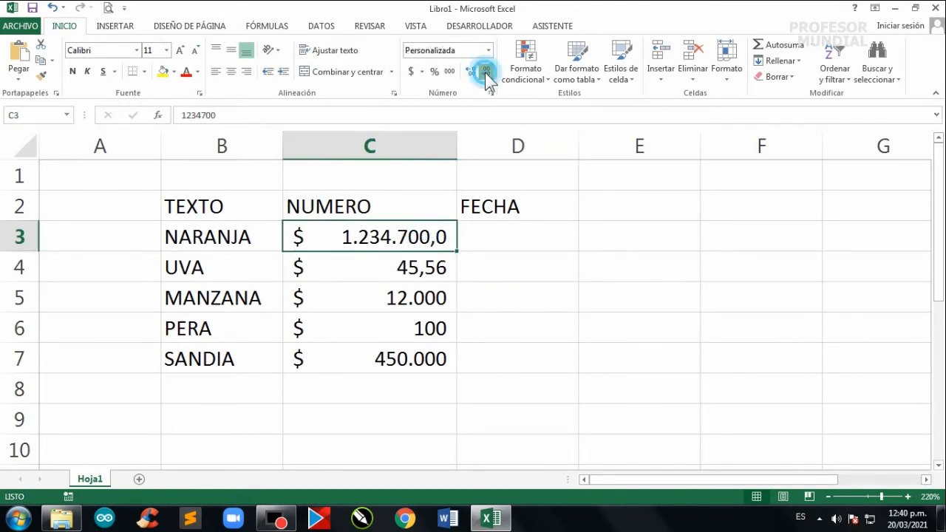
{"action": "left_click", "coordinate": [485, 72]}
{"action": "left_click", "coordinate": [533, 260]}
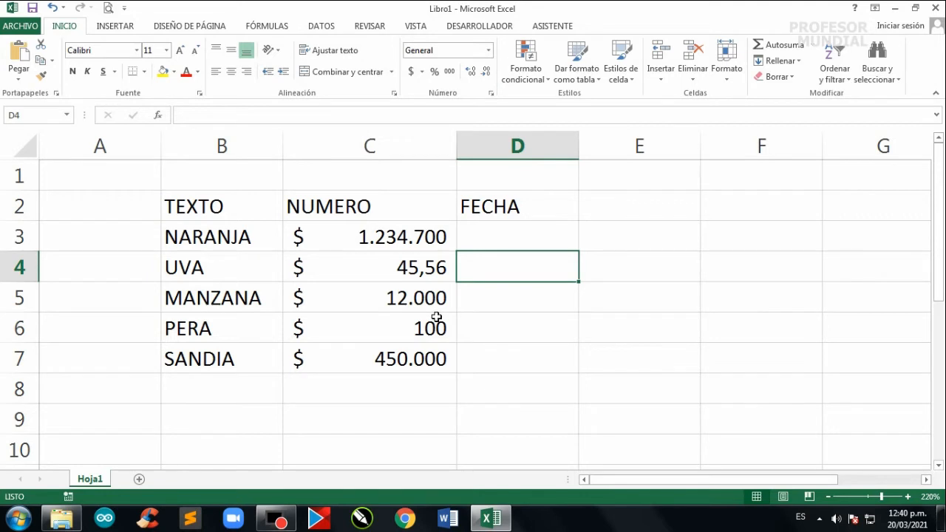
Enter the date 20/04/2022 in cell D3 under FECHA
{"action": "left_click", "coordinate": [515, 240]}
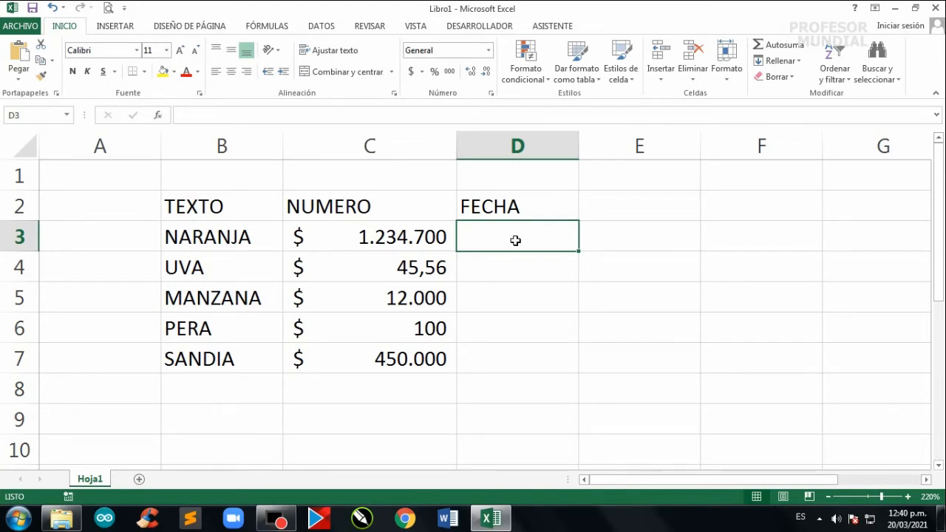
{"action": "double_click", "coordinate": [515, 240]}
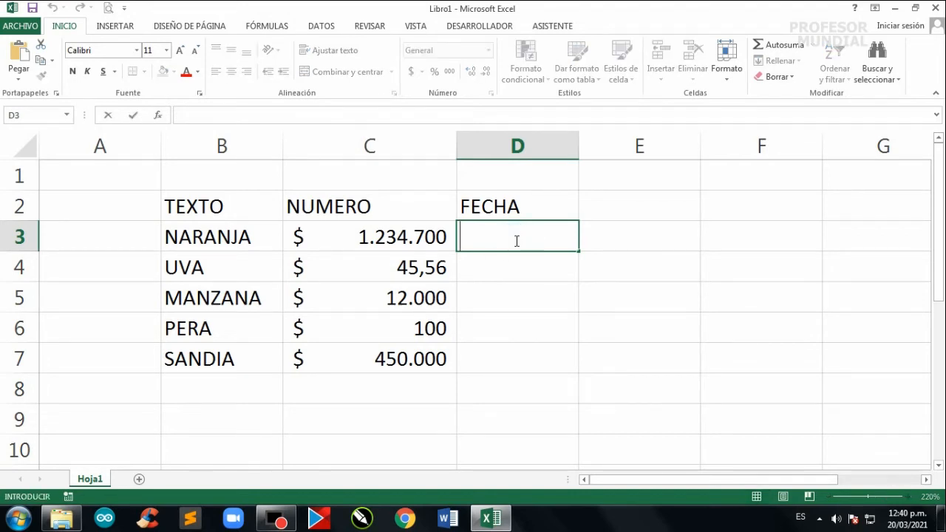
{"action": "type", "text": "20/"}
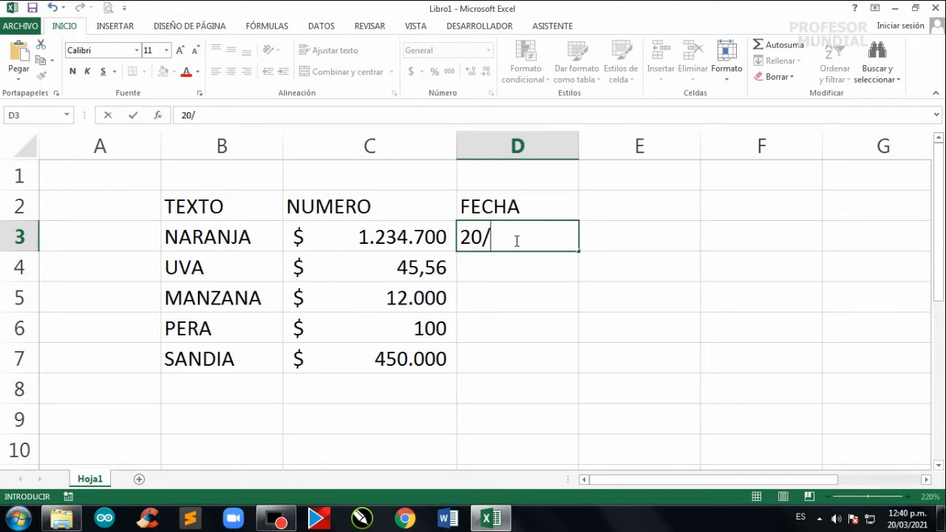
{"action": "type", "text": "04/2022"}
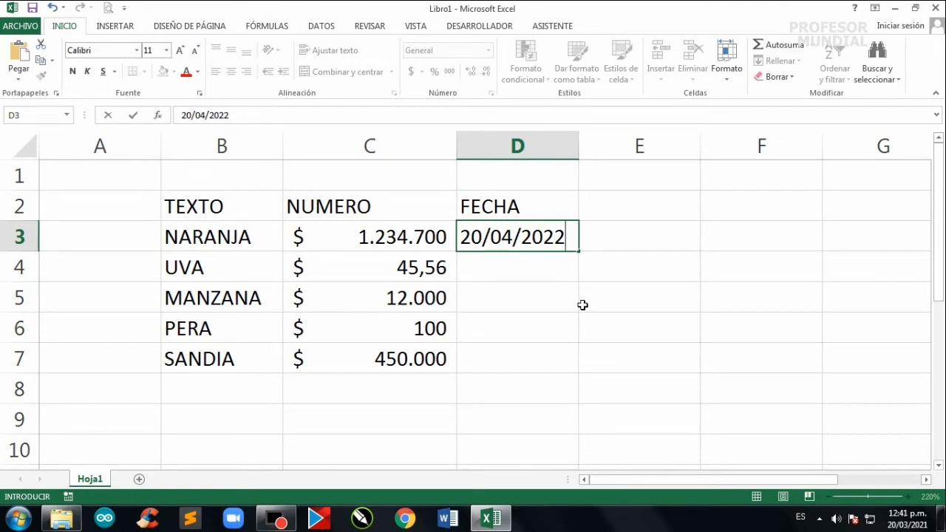
{"action": "key", "text": "Return"}
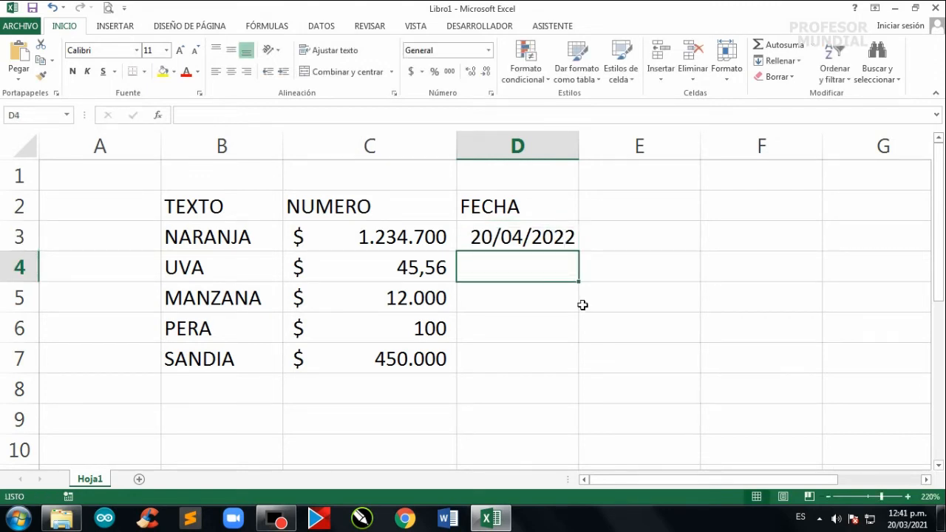
Examine the number format of the date in D3, comparing it with the empty cell D4 below
{"action": "left_click", "coordinate": [552, 244]}
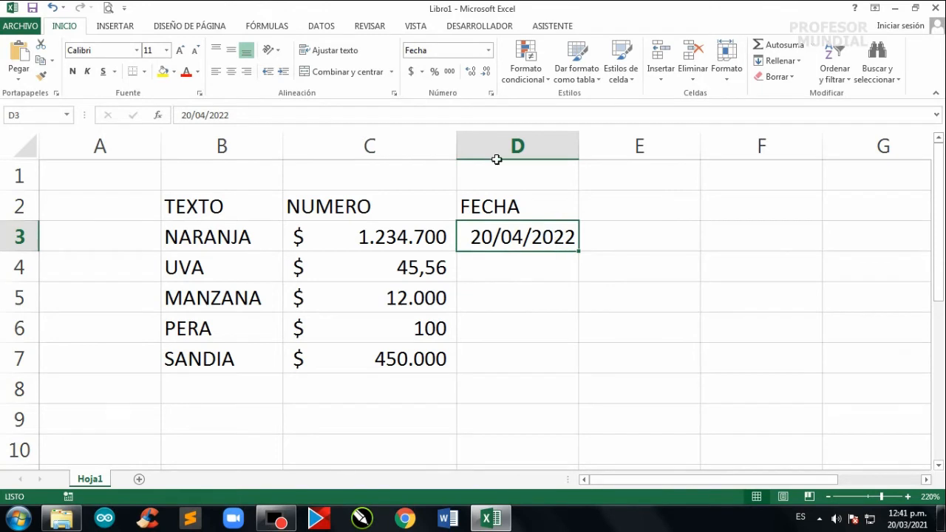
{"action": "key", "text": "ctrl"}
{"action": "key", "text": "ctrl"}
{"action": "key", "text": "ctrl"}
{"action": "left_click", "coordinate": [535, 268]}
{"action": "left_click", "coordinate": [531, 240]}
{"action": "left_click", "coordinate": [503, 271]}
{"action": "left_click", "coordinate": [500, 241]}
Enter the dates 4/06/2024 in D4 and 3/05/2025 in D5
{"action": "left_click", "coordinate": [496, 265]}
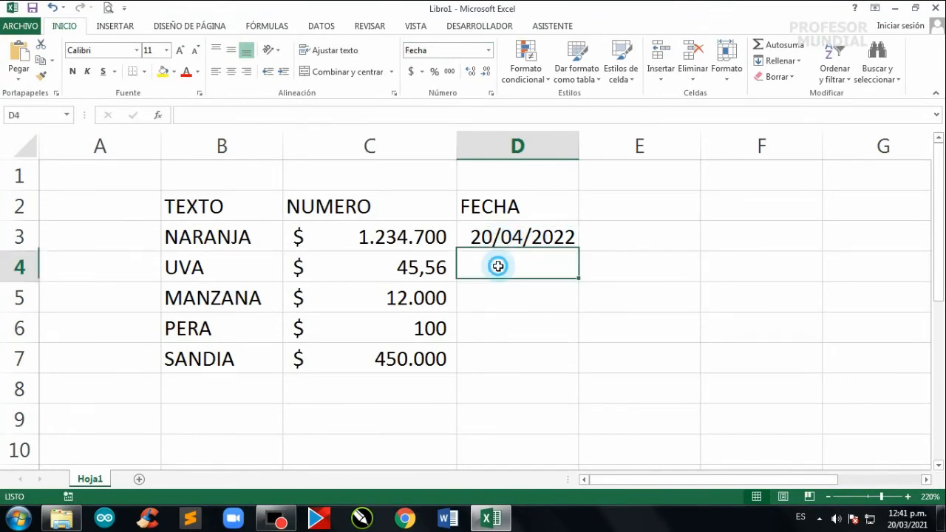
{"action": "type", "text": "4/"}
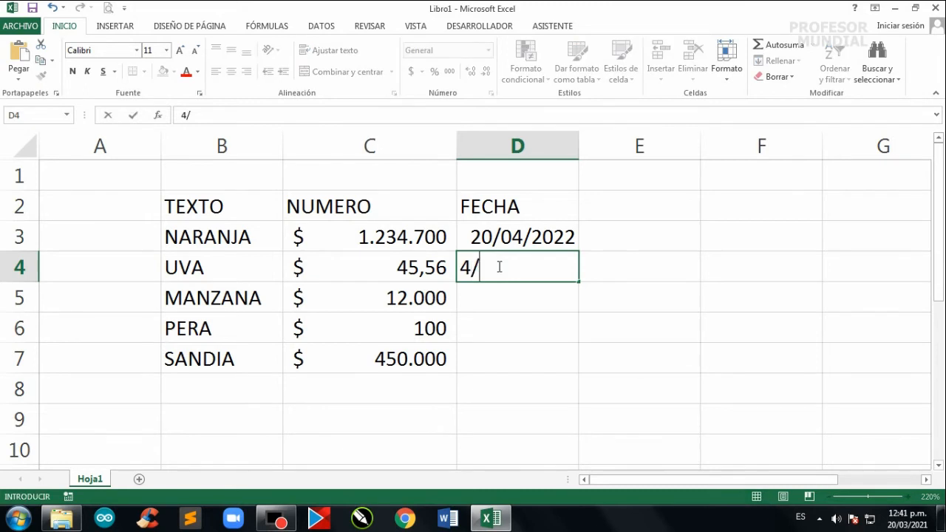
{"action": "type", "text": "06/2024"}
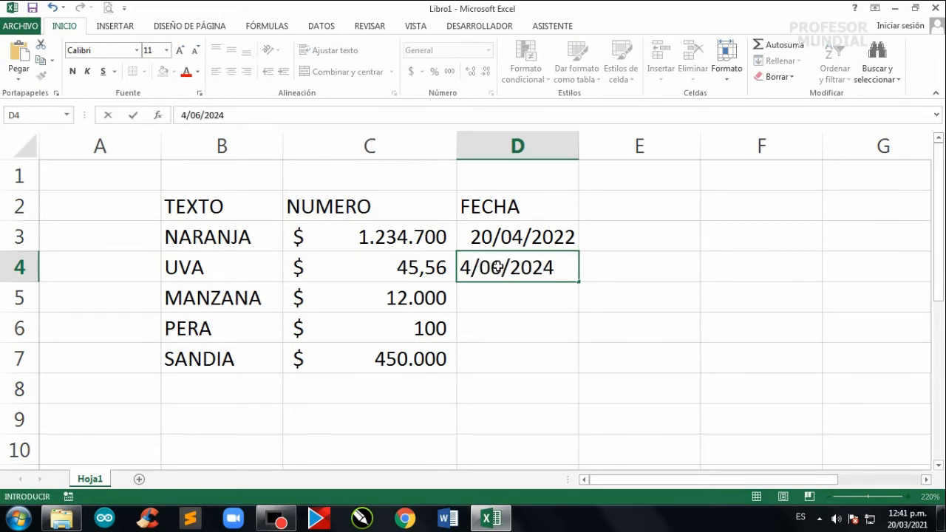
{"action": "key", "text": "Return"}
{"action": "type", "text": "3/"}
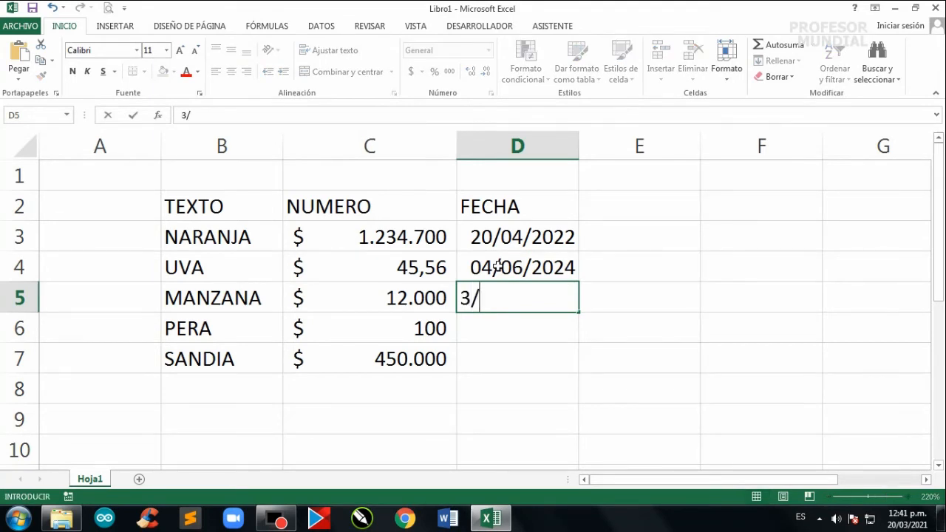
{"action": "type", "text": "05/2025"}
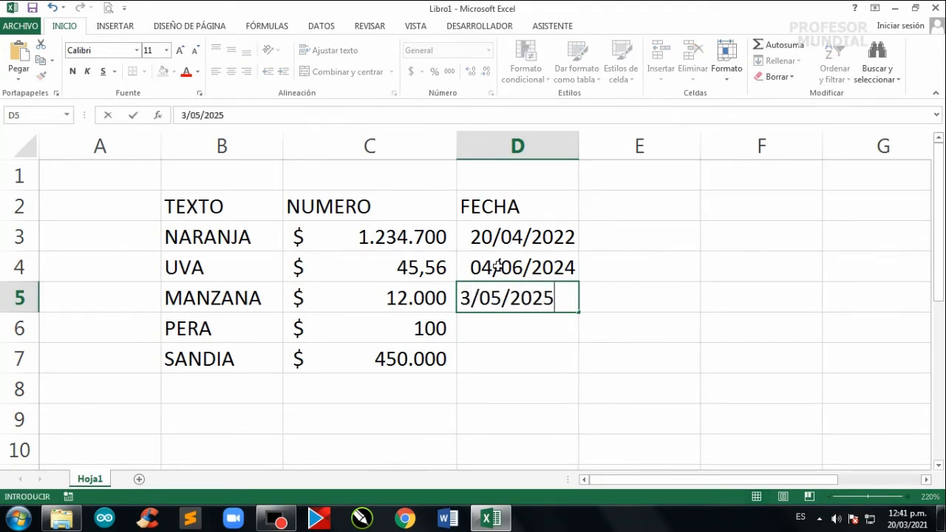
{"action": "key", "text": "Return"}
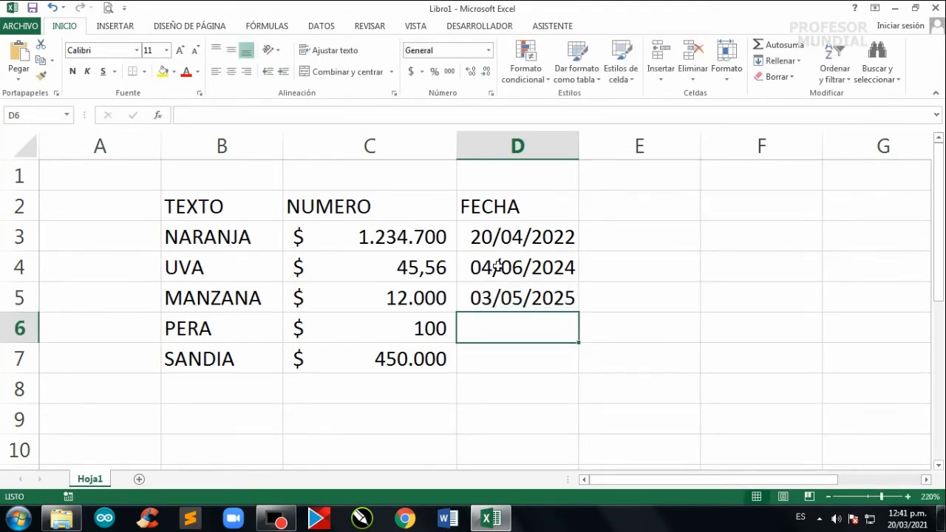
Complete the FECHA column with 12/12/2029 in D6 and 18/05/2029 in D7
{"action": "type", "text": "12/1"}
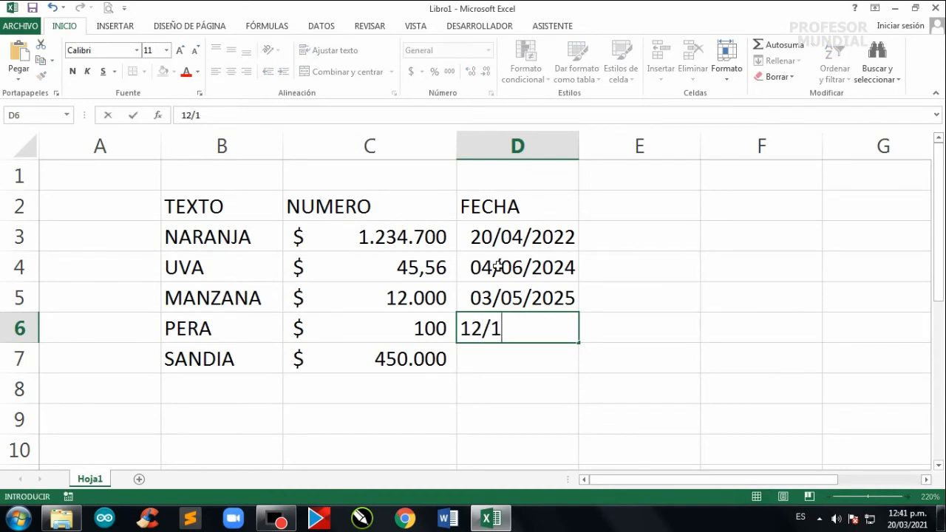
{"action": "type", "text": "2/20"}
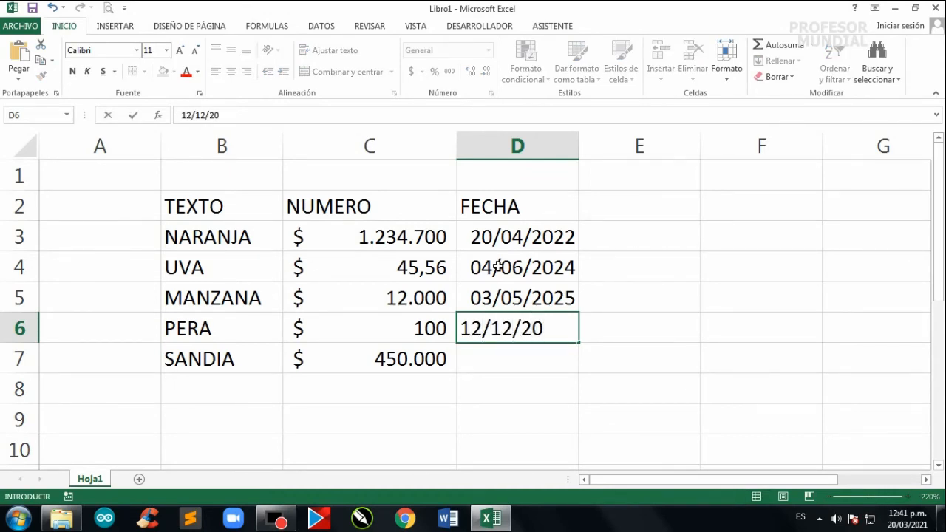
{"action": "type", "text": "29"}
{"action": "key", "text": "Return"}
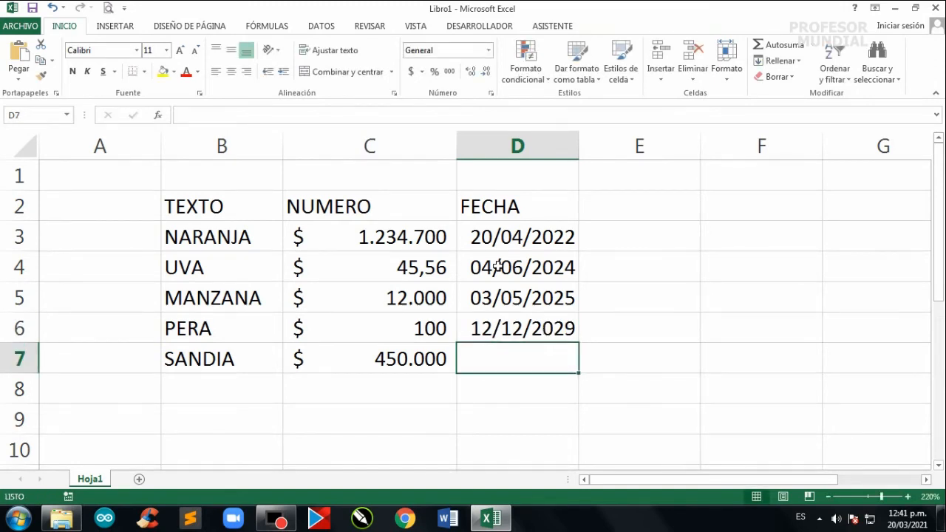
{"action": "type", "text": "18/"}
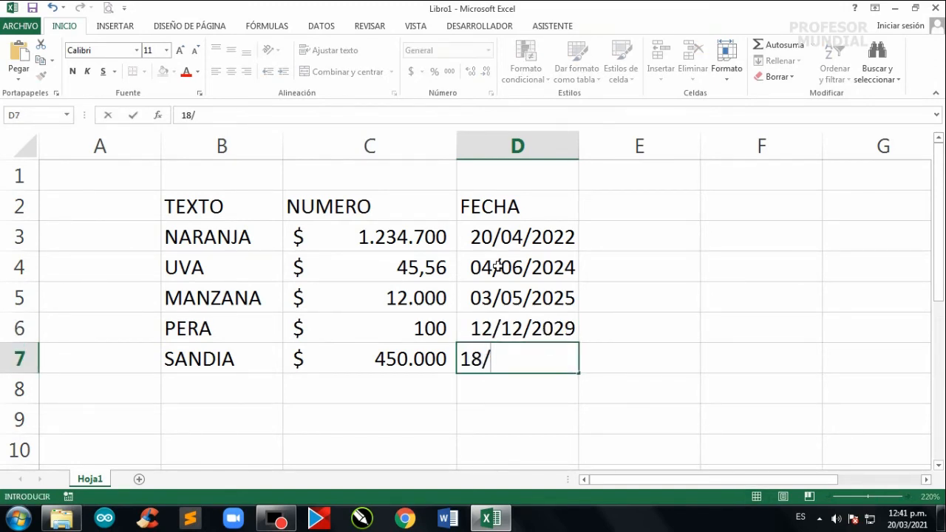
{"action": "type", "text": "05/20"}
{"action": "type", "text": "29"}
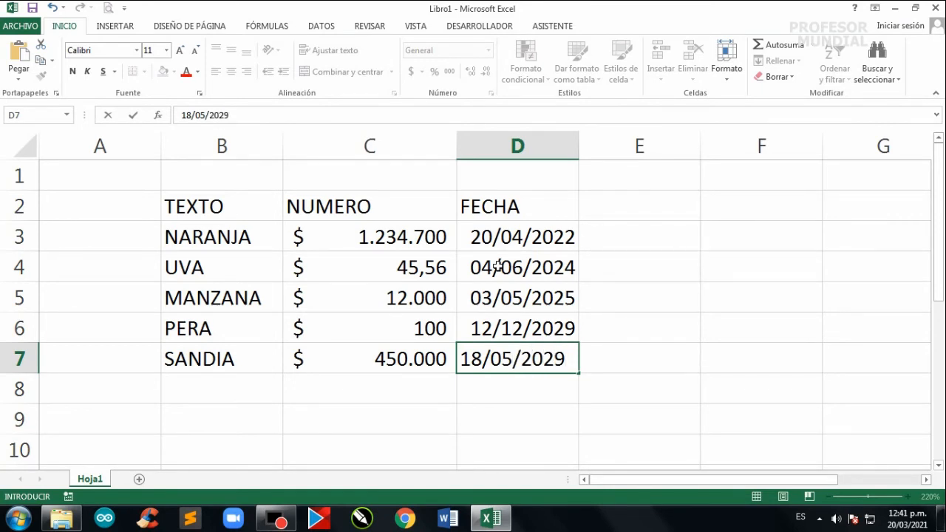
{"action": "key", "text": "Return"}
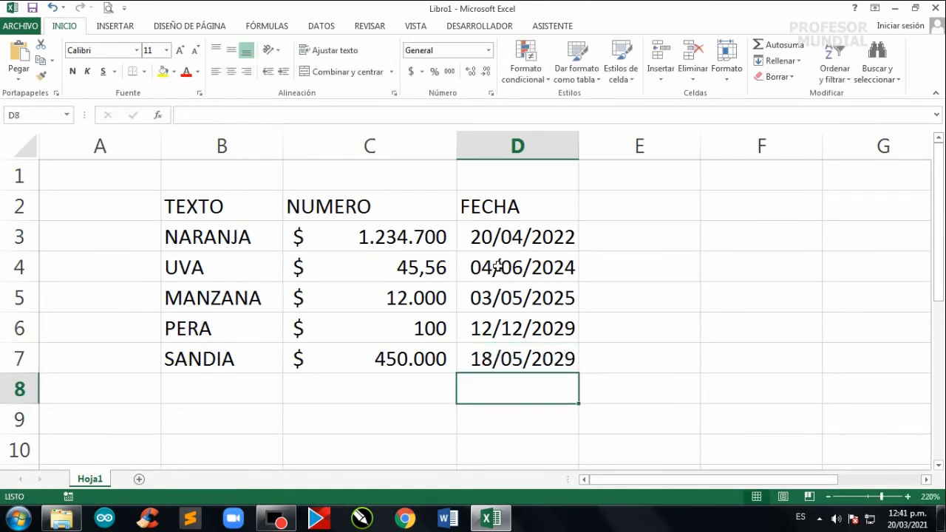
Format the dates in D3:D7 with the dashed two-digit-year date type 14-03-12
{"action": "left_click", "coordinate": [598, 267]}
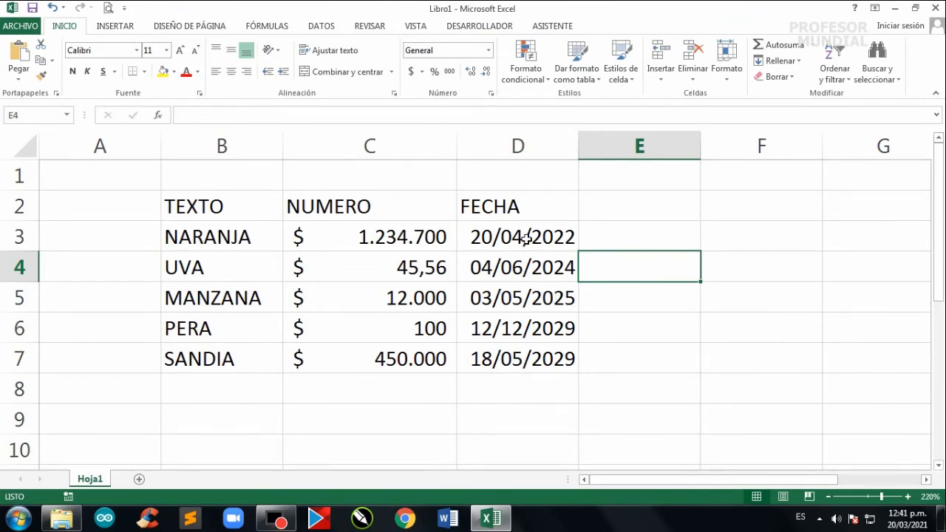
{"action": "left_click_drag", "start_coordinate": [526, 237], "coordinate": [529, 362]}
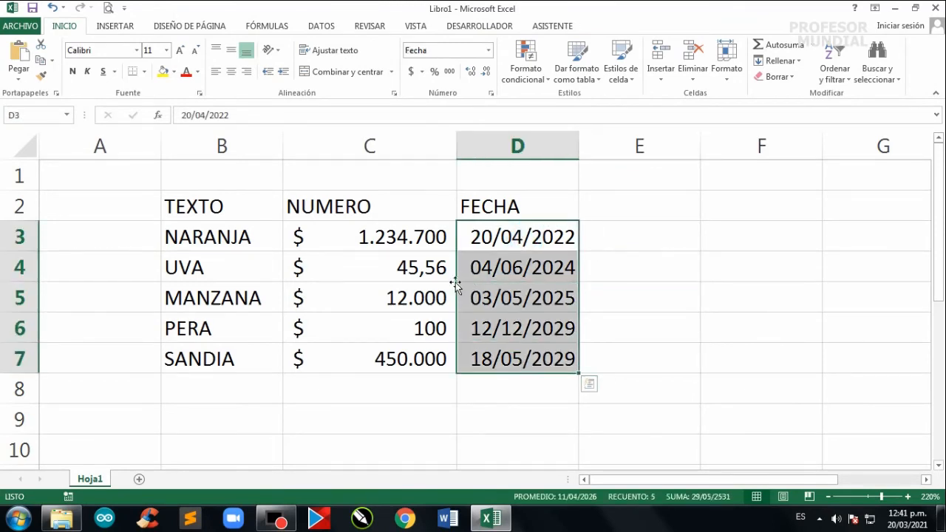
{"action": "left_click", "coordinate": [601, 278]}
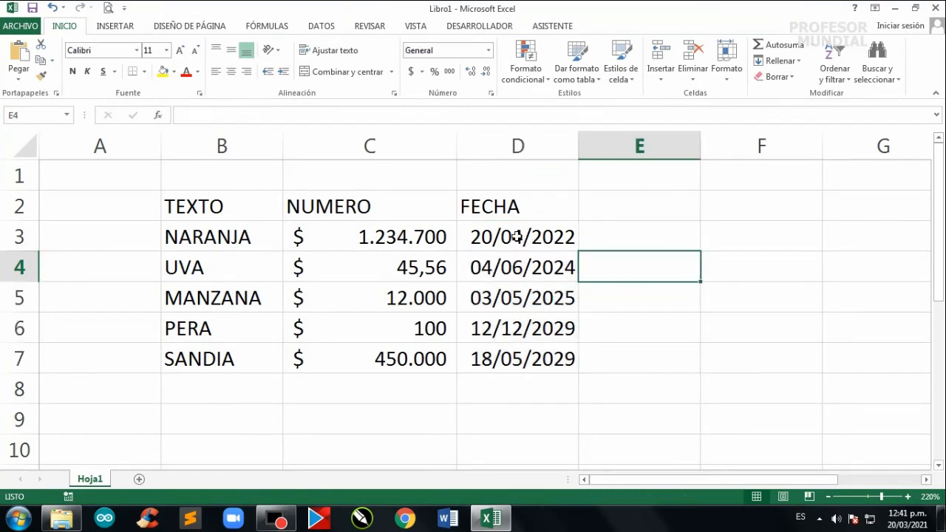
{"action": "left_click_drag", "start_coordinate": [516, 237], "coordinate": [530, 361]}
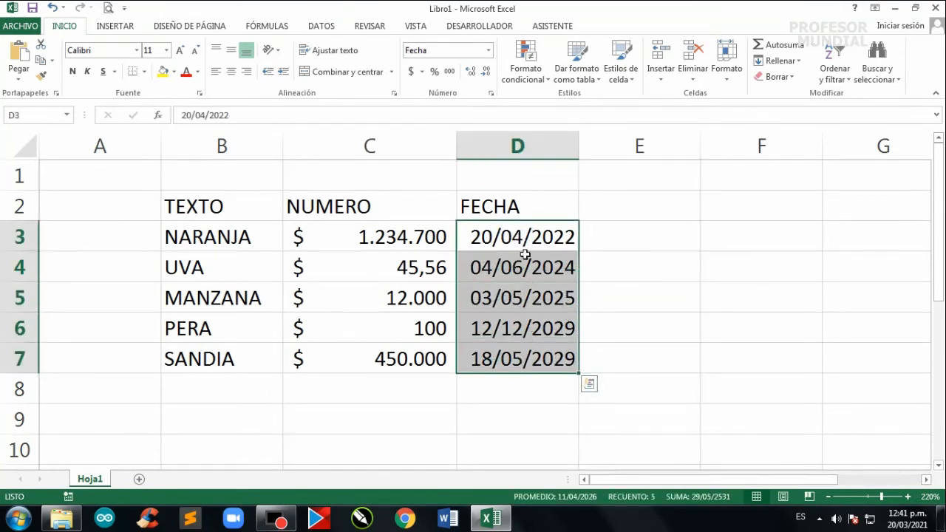
{"action": "left_click", "coordinate": [488, 50]}
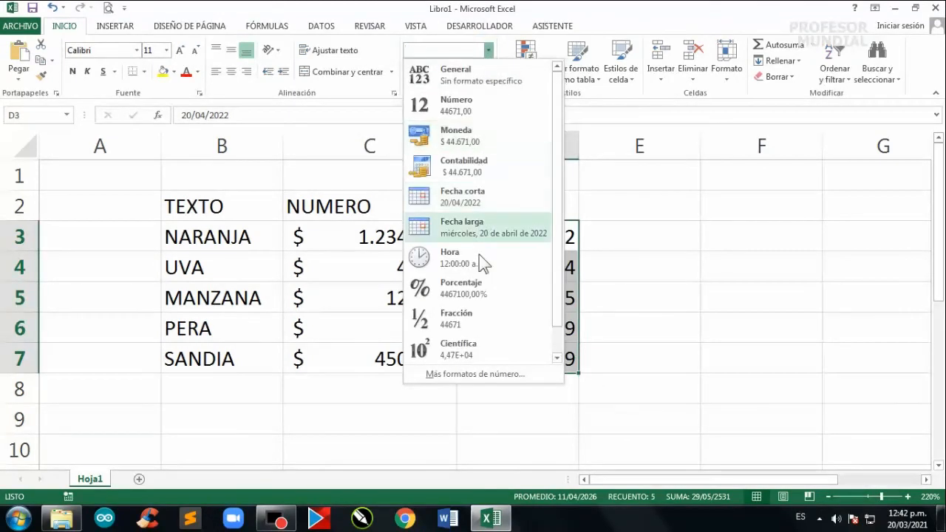
{"action": "left_click", "coordinate": [478, 376]}
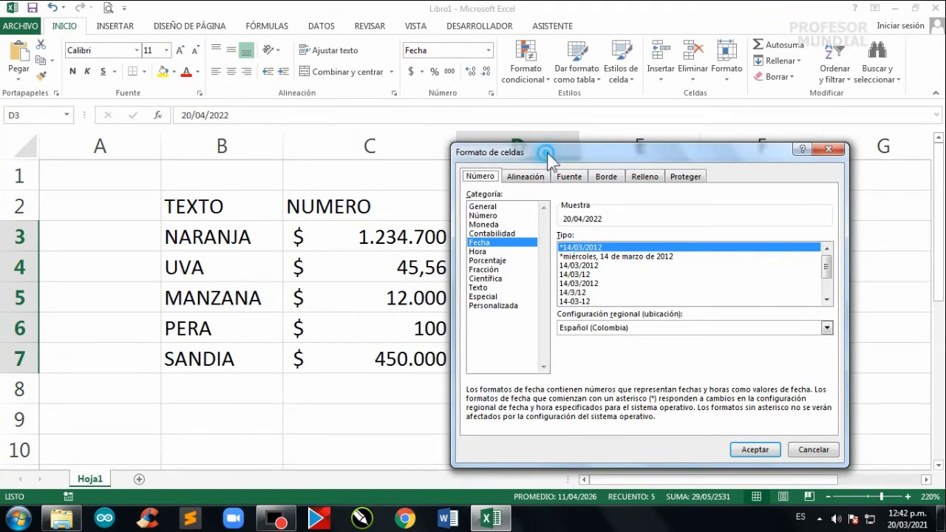
{"action": "left_click_drag", "start_coordinate": [547, 155], "coordinate": [556, 147]}
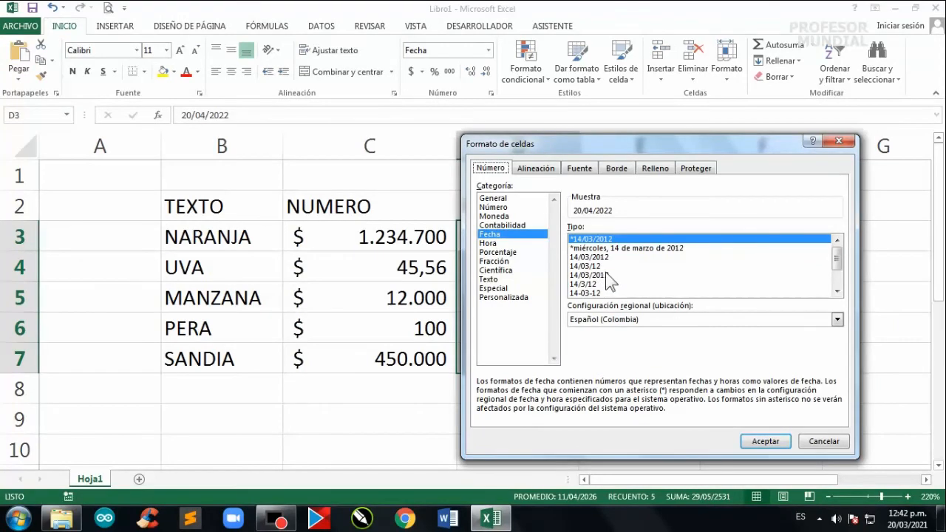
{"action": "left_click_drag", "start_coordinate": [838, 255], "coordinate": [838, 257]}
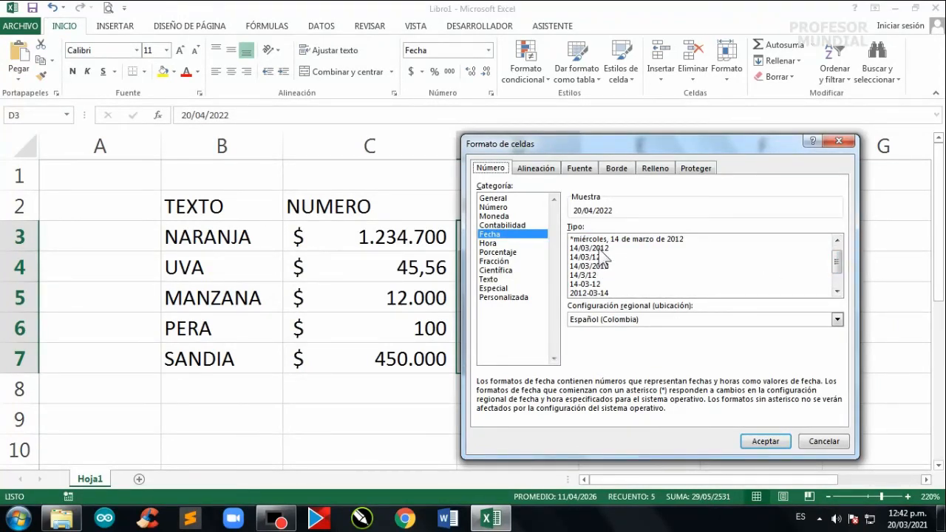
{"action": "left_click", "coordinate": [588, 286]}
{"action": "left_click", "coordinate": [769, 442]}
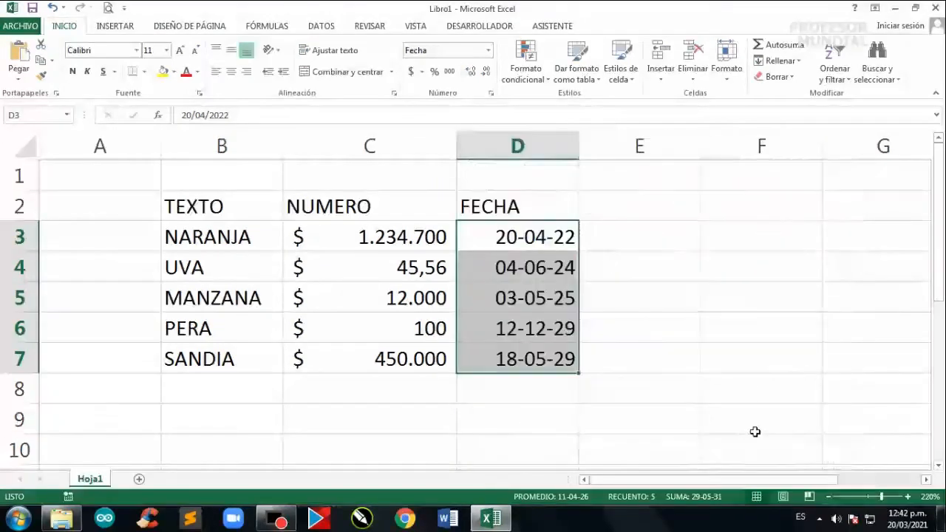
{"action": "left_click", "coordinate": [621, 319]}
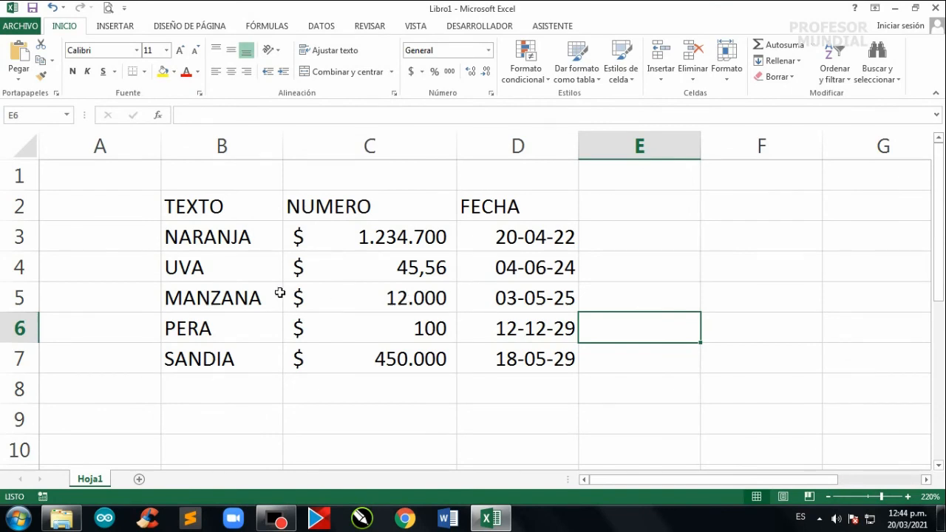
Extend the text in cell B3 to read NARANJA VALENCIA
{"action": "double_click", "coordinate": [251, 237]}
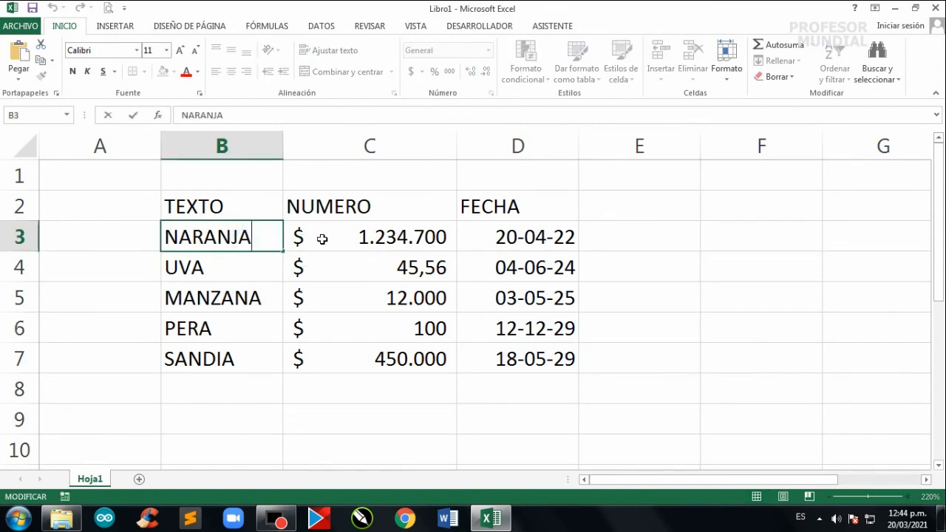
{"action": "type", "text": "VALE"}
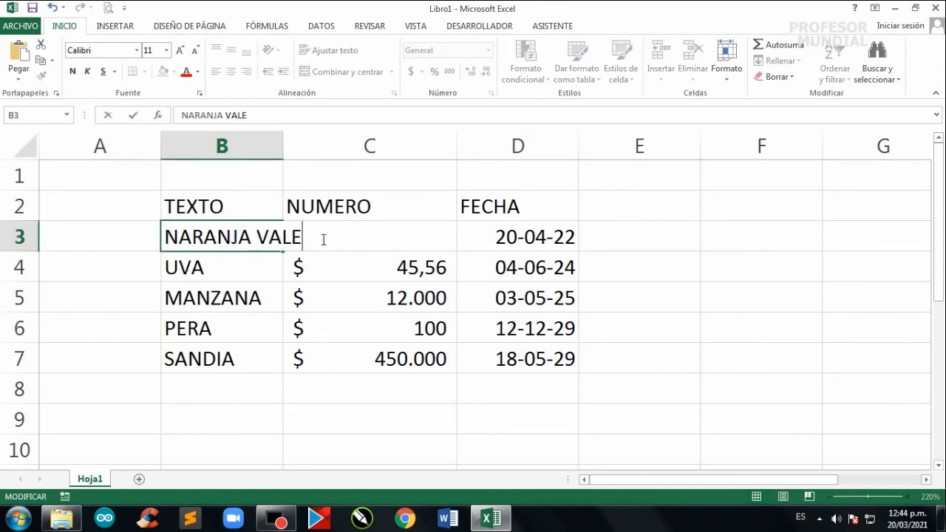
{"action": "type", "text": "NCIA"}
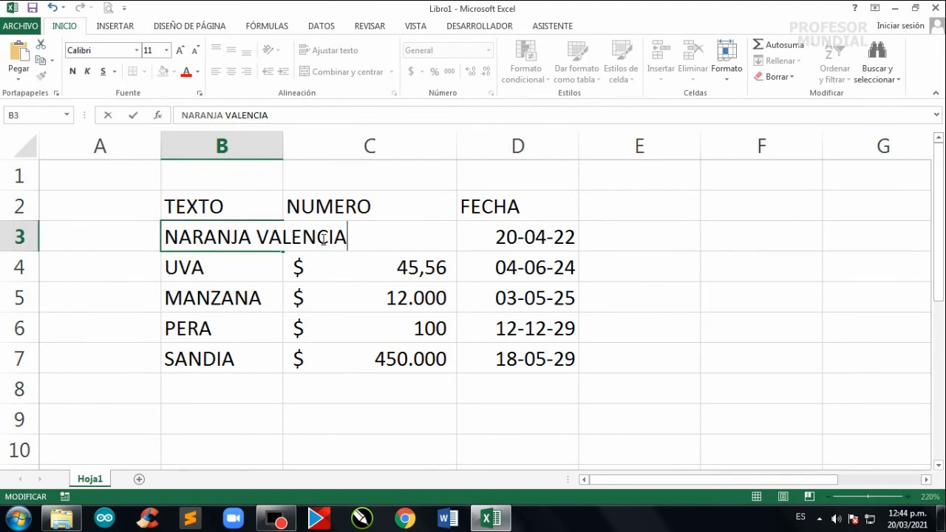
{"action": "key", "text": "Return"}
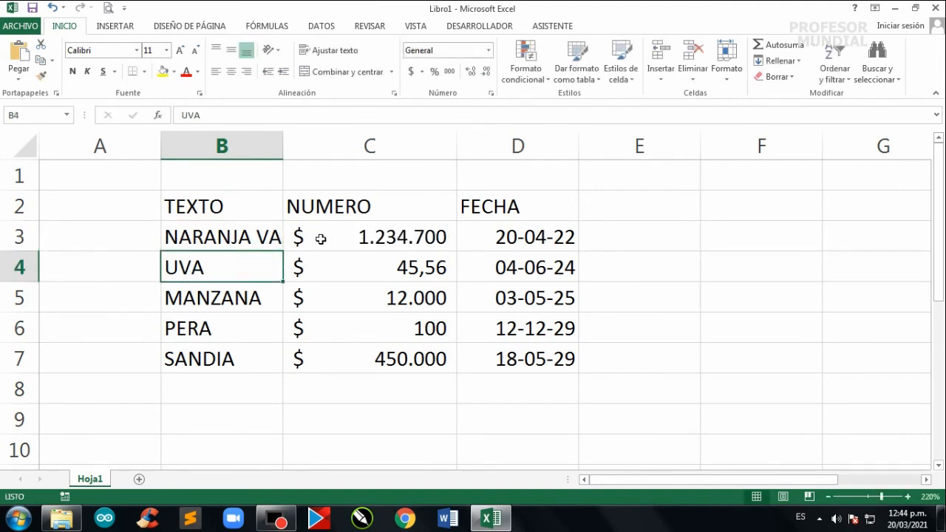
Try fitting the text of B3 by widening column B and by wrapping the cell's text, reverting each attempt
{"action": "left_click", "coordinate": [225, 237]}
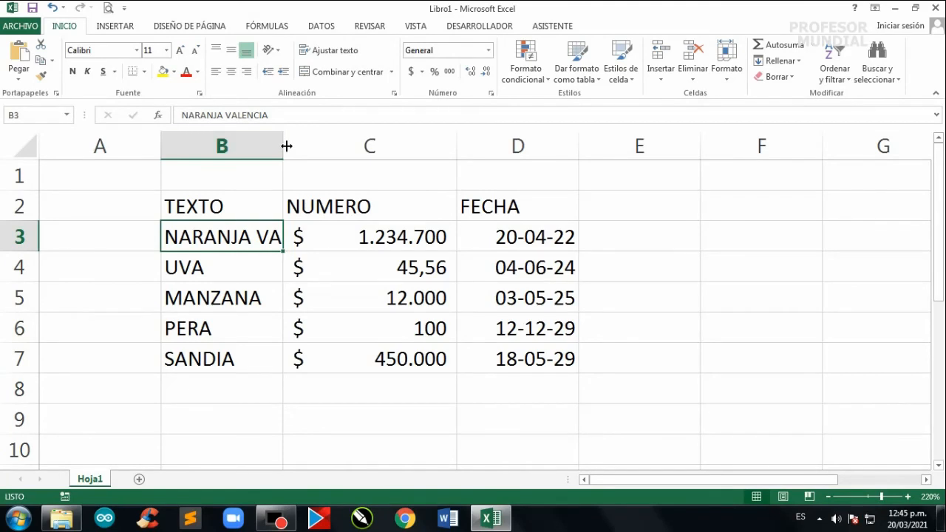
{"action": "left_click_drag", "start_coordinate": [283, 144], "coordinate": [383, 144]}
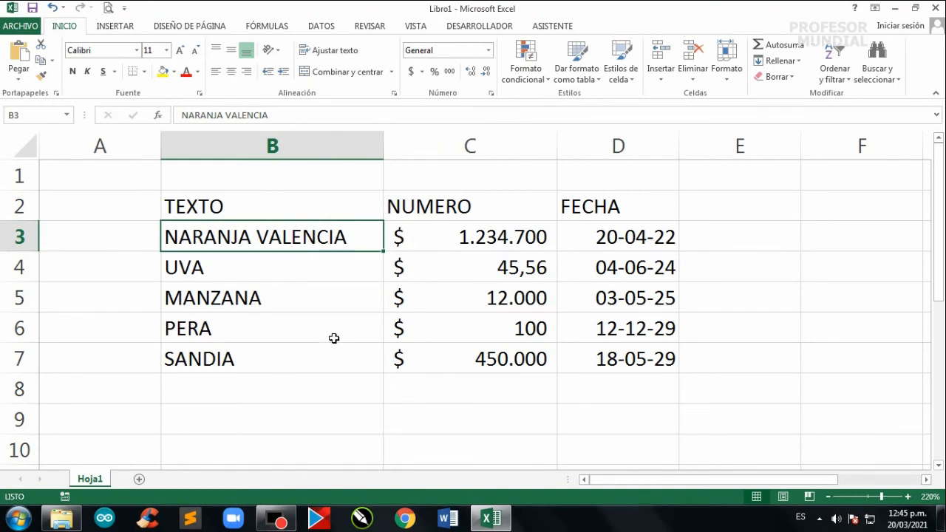
{"action": "key", "text": "ctrl+z"}
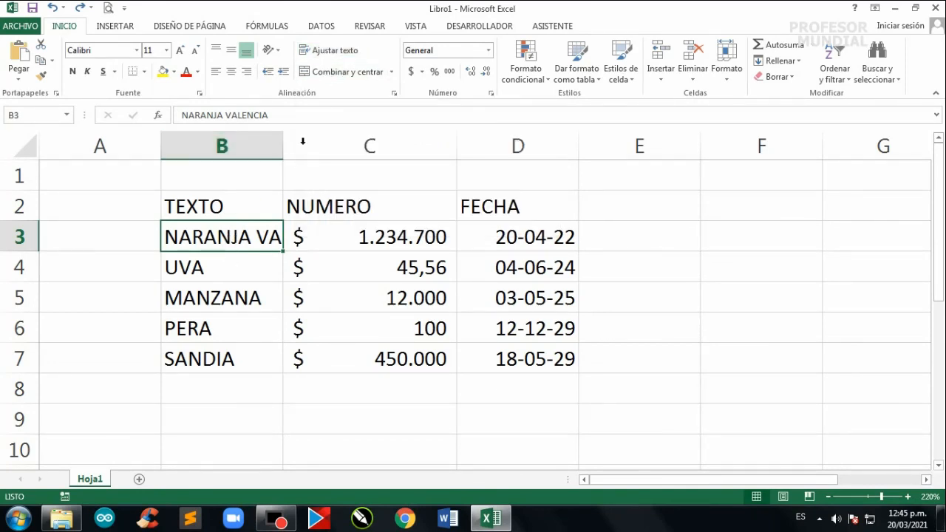
{"action": "left_click", "coordinate": [337, 51]}
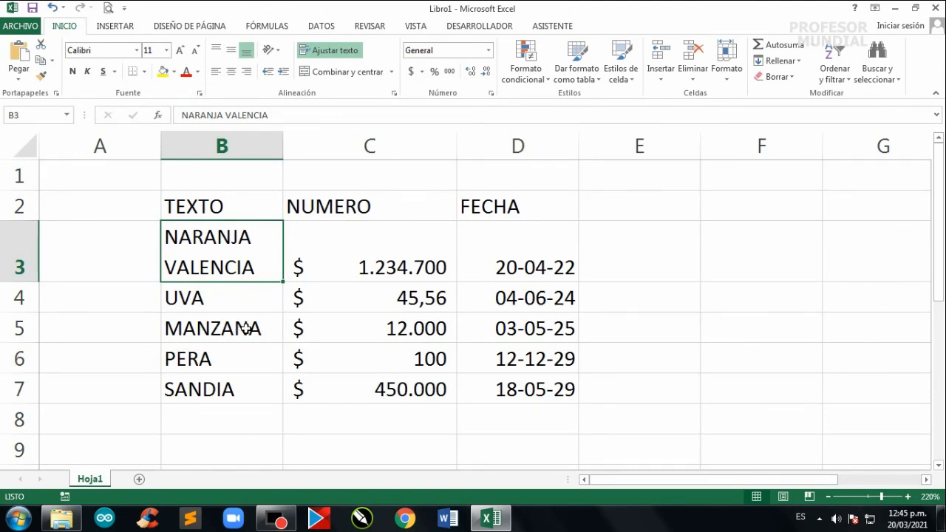
{"action": "left_click", "coordinate": [335, 47]}
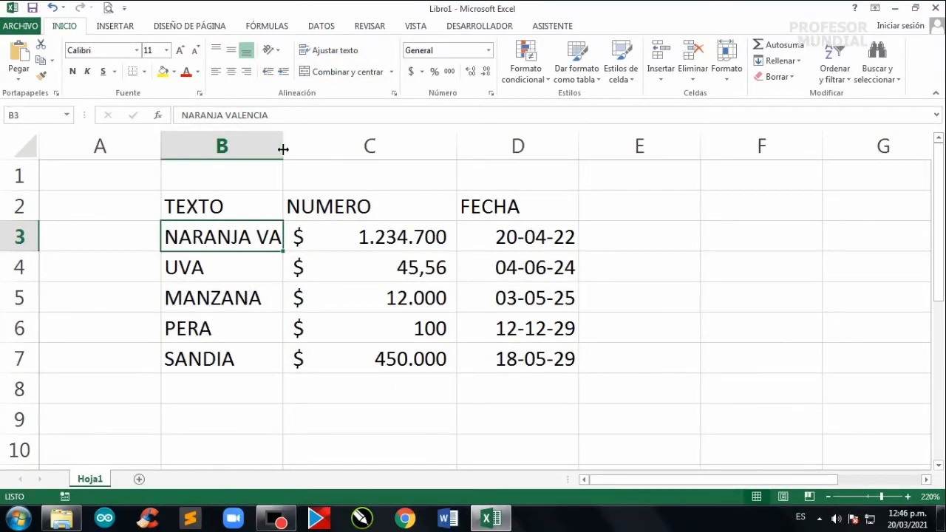
Widen column B so that NARANJA VALENCIA fits on a single line in B3
{"action": "left_click_drag", "start_coordinate": [283, 147], "coordinate": [361, 148]}
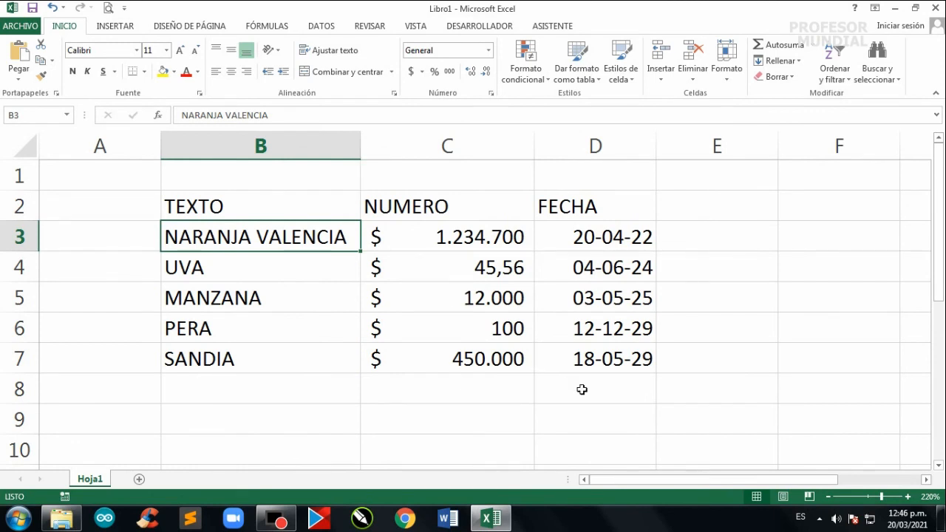